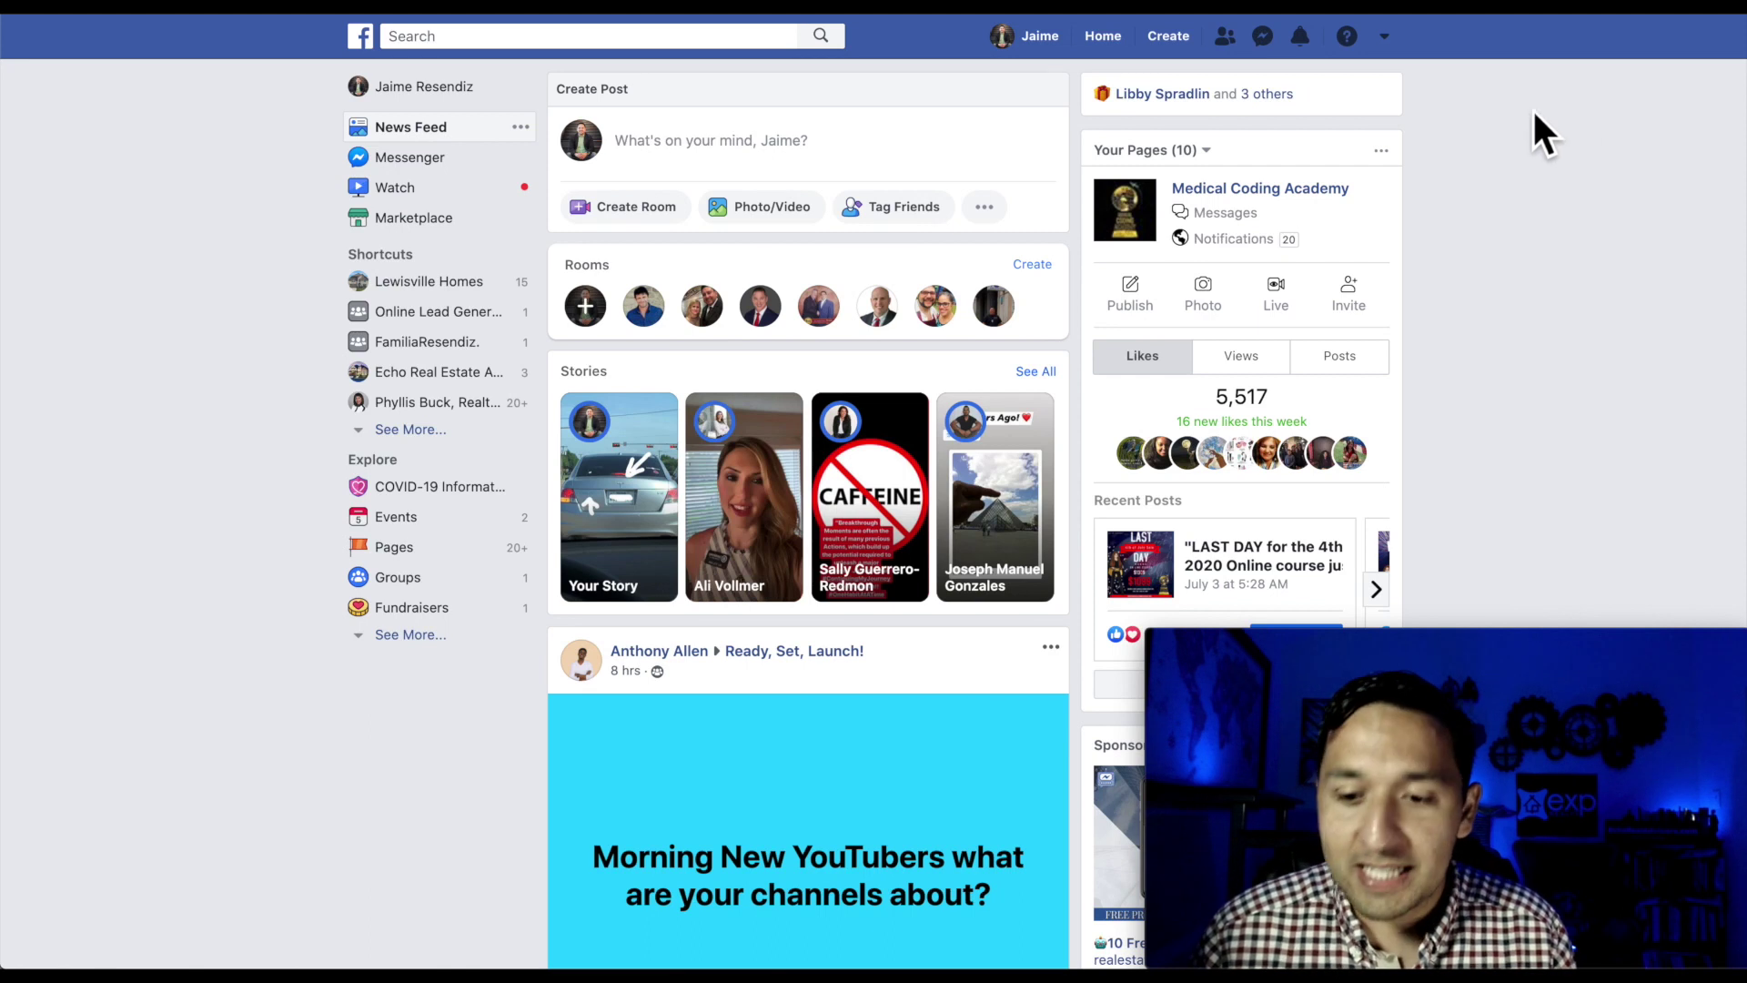
# Step: Go to Manage Ads and scroll the Facebook Ads menu to the Engage Customers section
pyautogui.click(1384, 38)
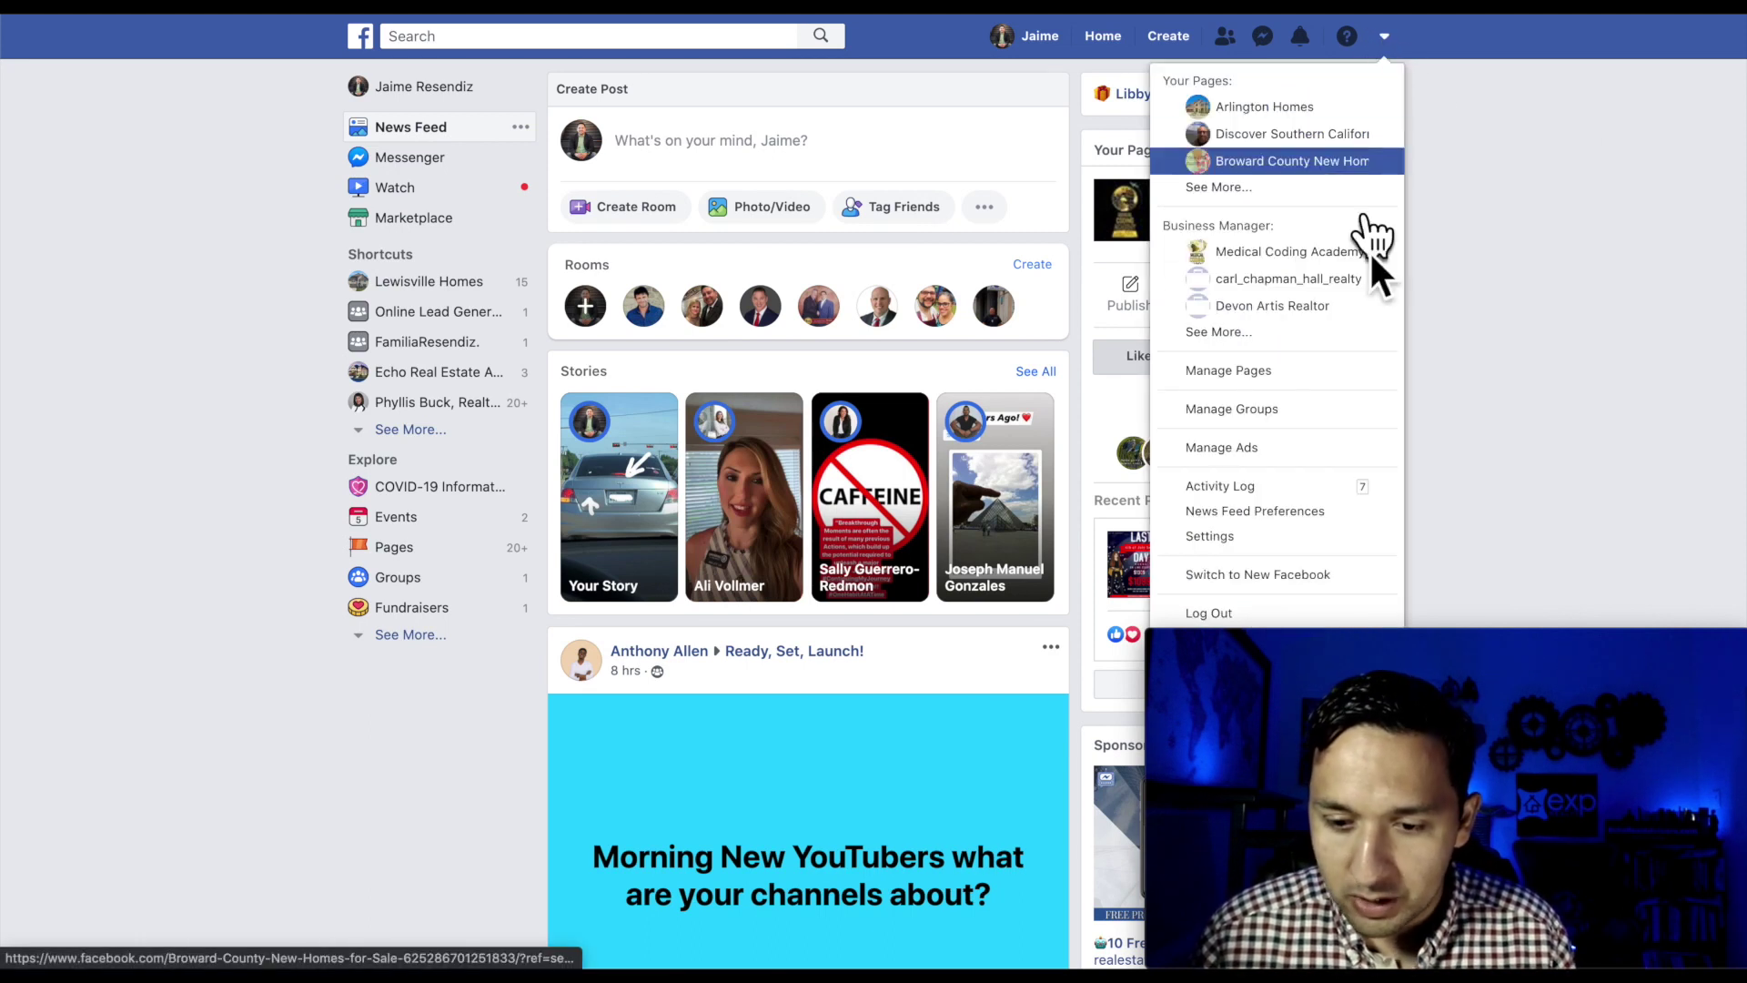
pyautogui.click(1222, 447)
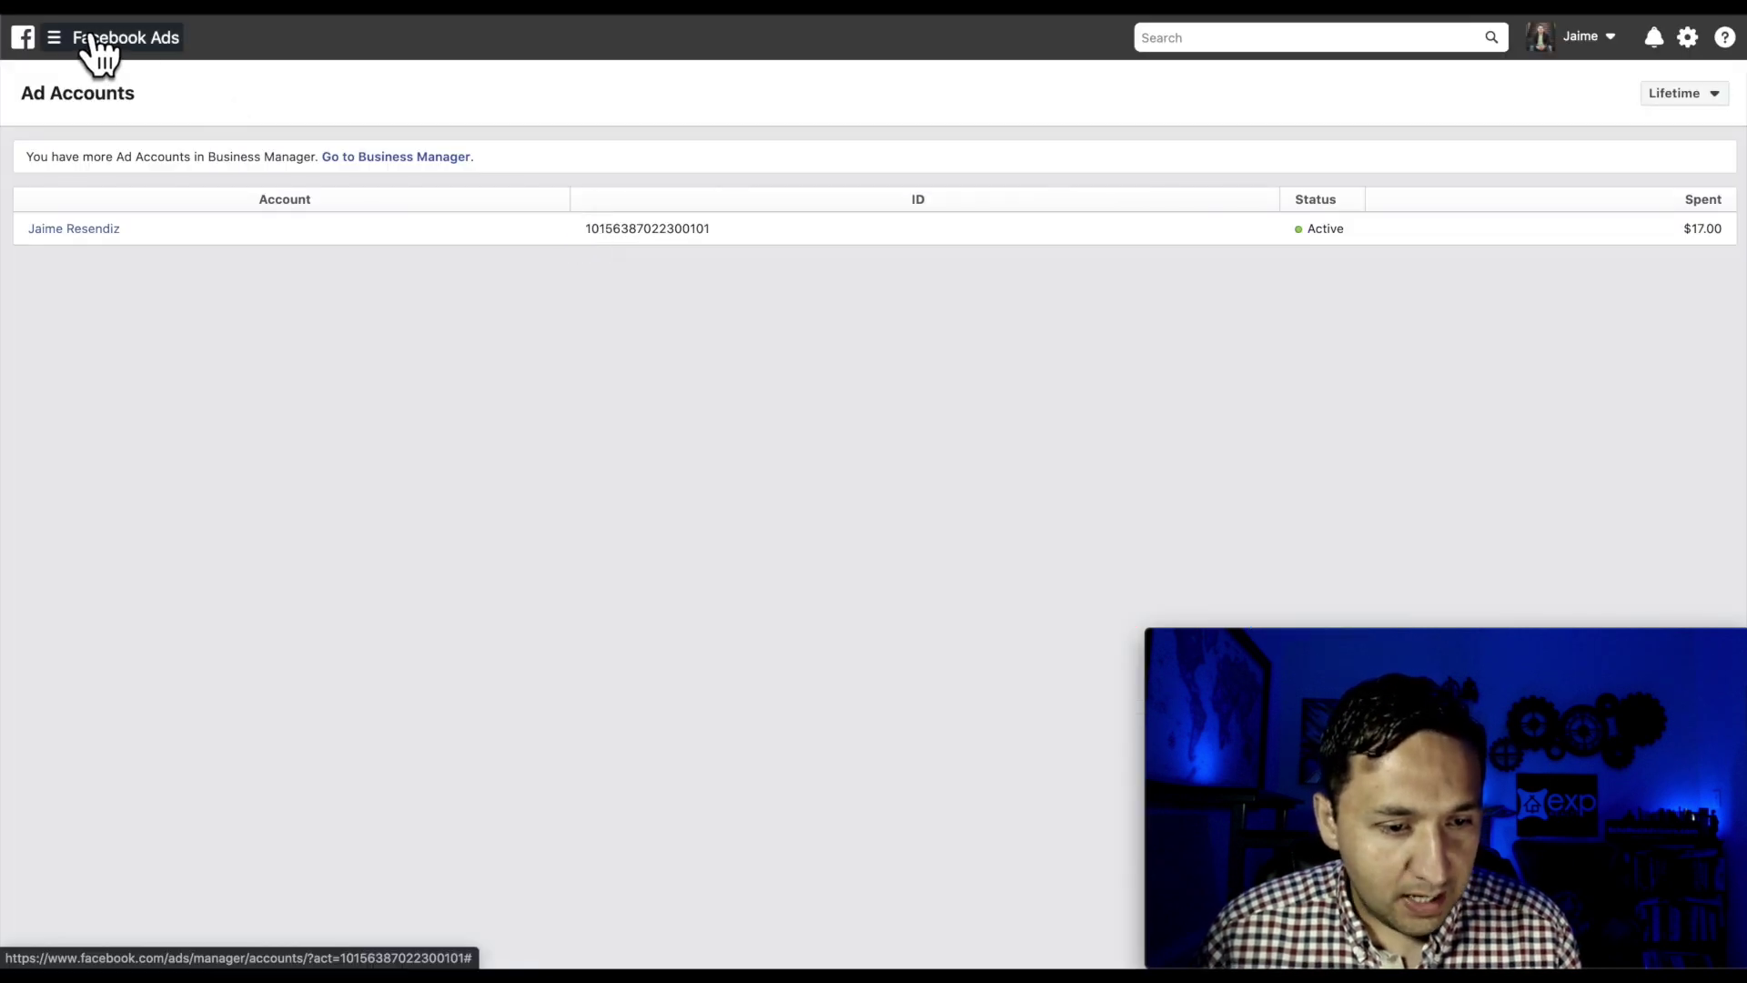
pyautogui.click(94, 45)
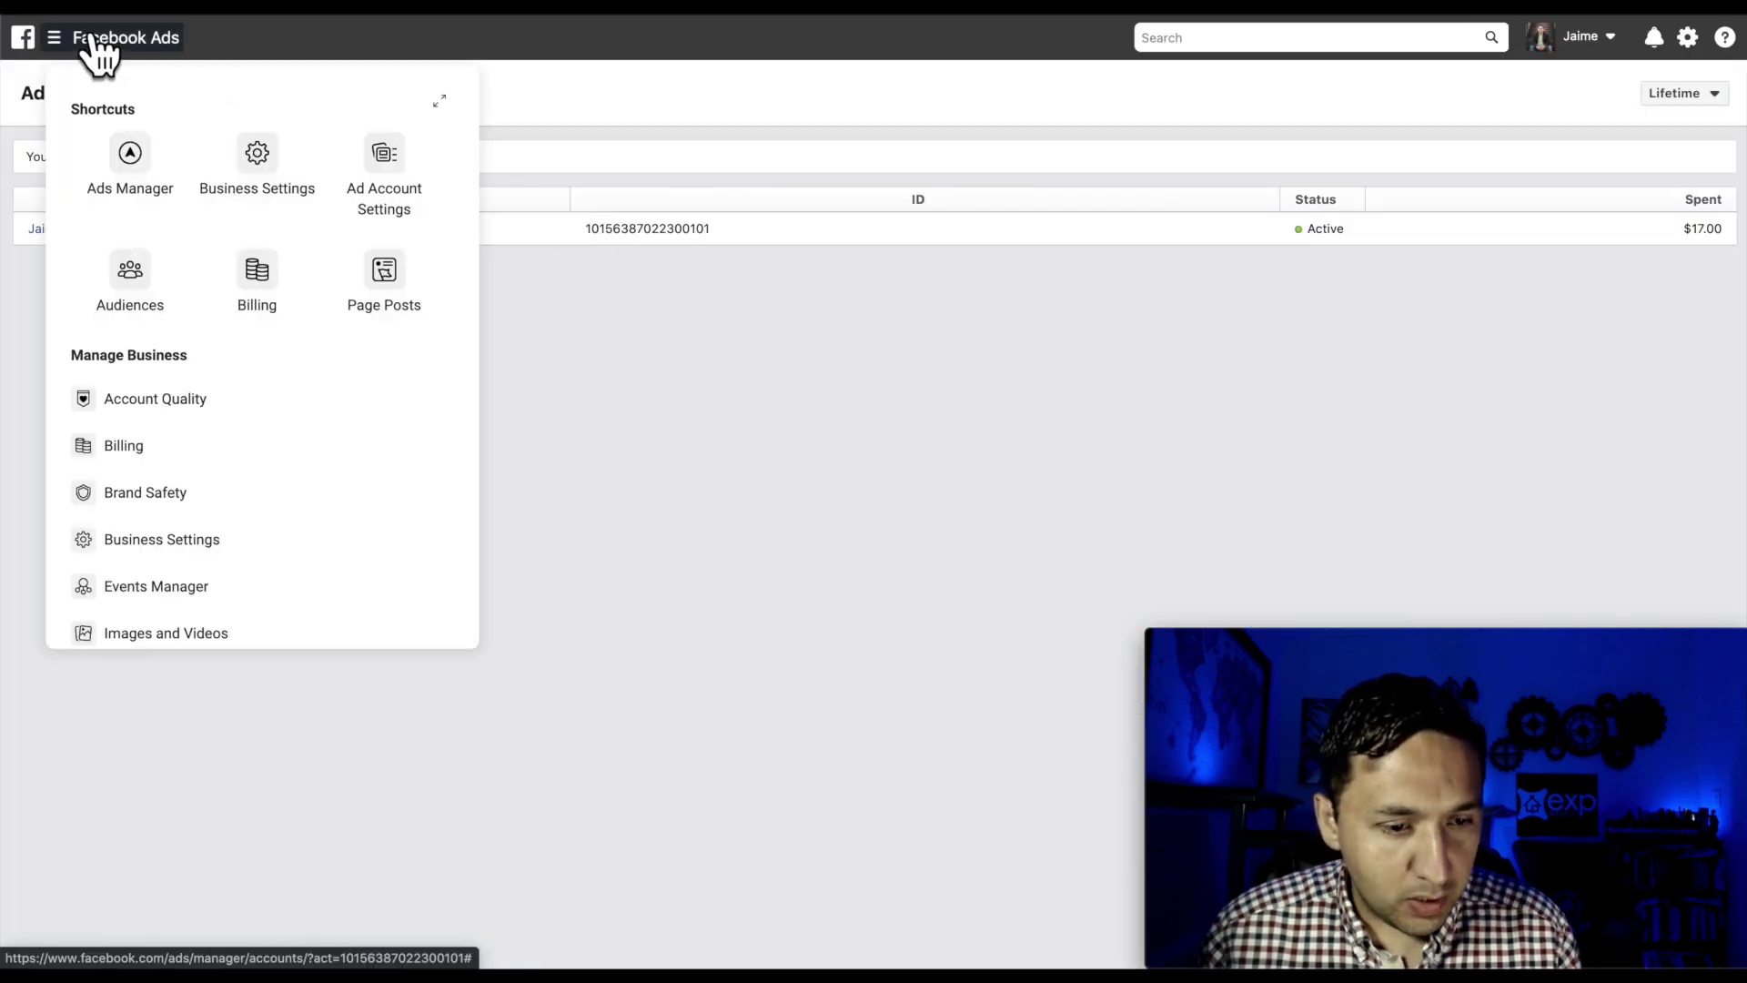
pyautogui.scroll(-6, 237, 485)
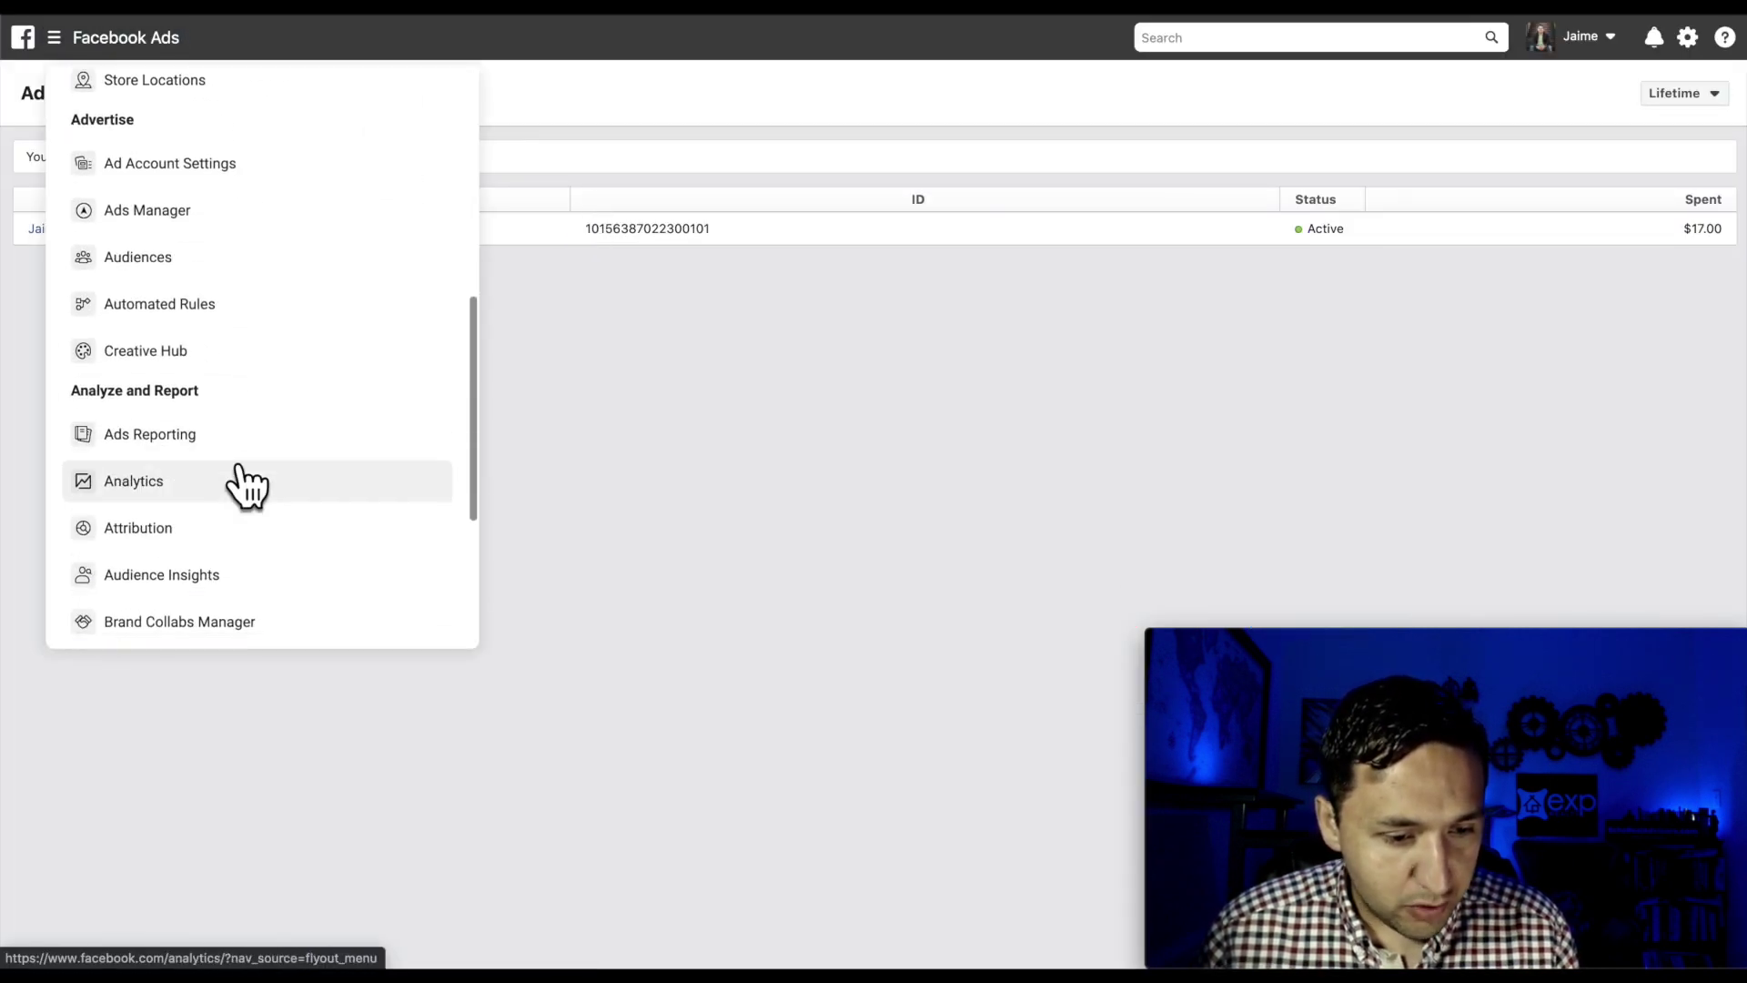
pyautogui.scroll(-4, 244, 485)
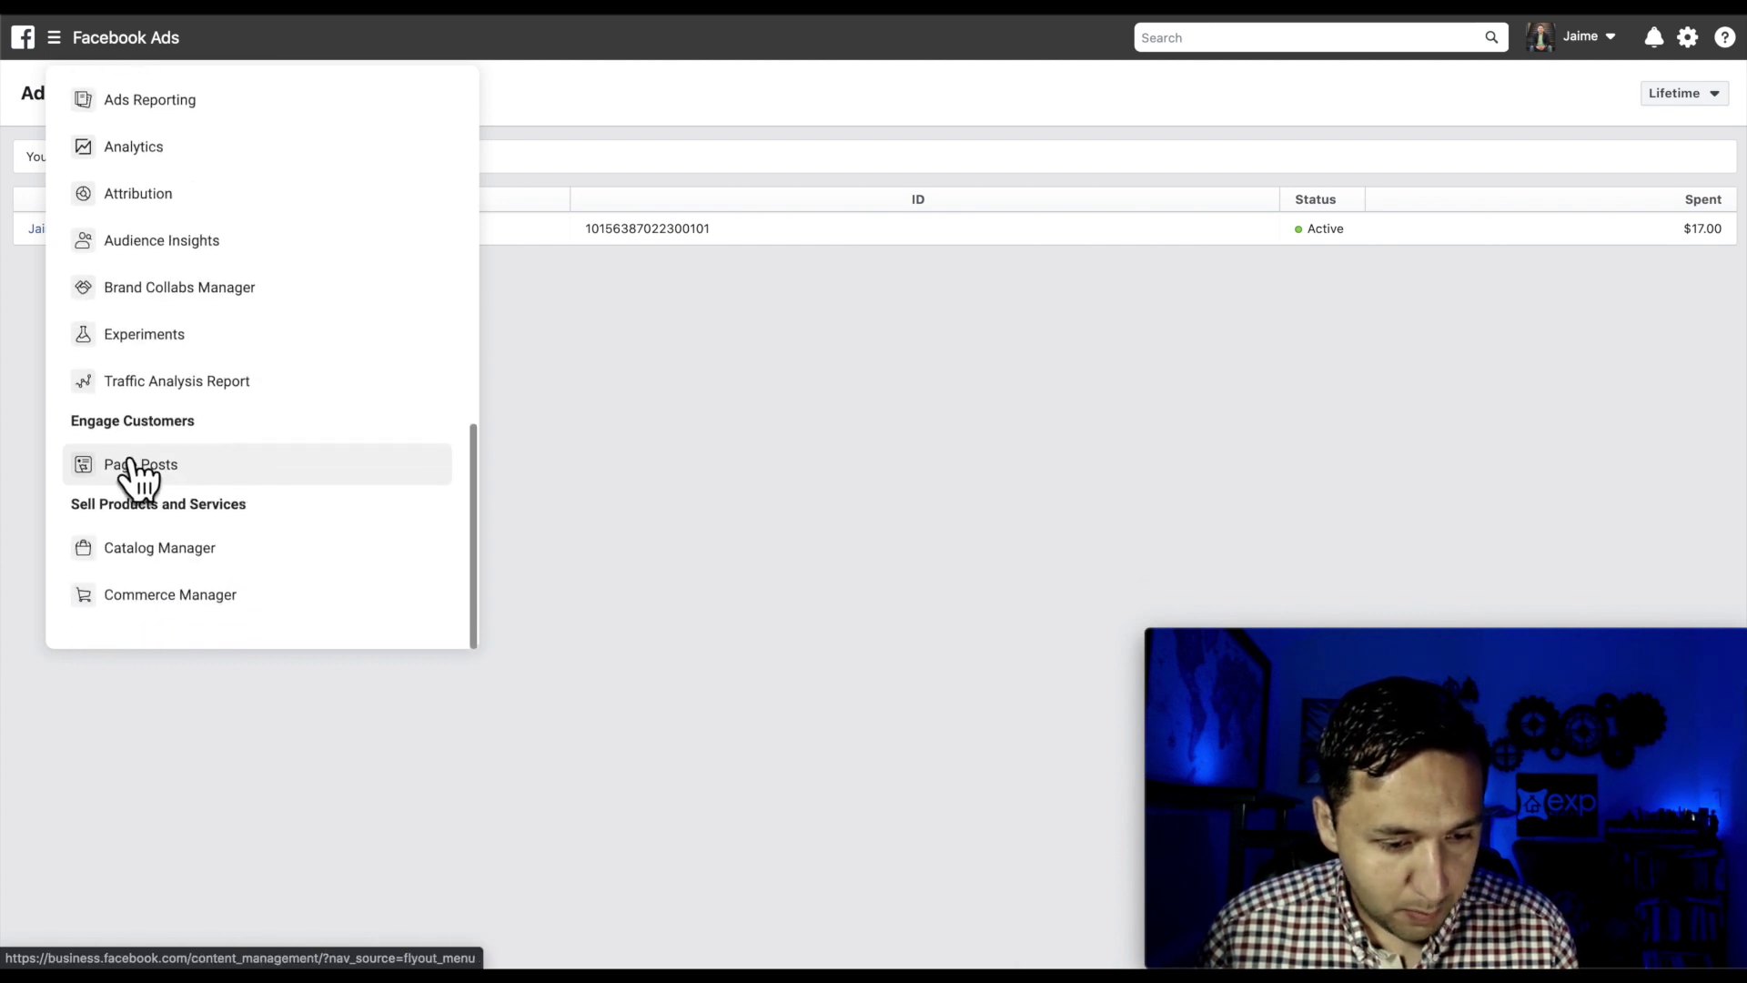
pyautogui.scroll(10, 186, 446)
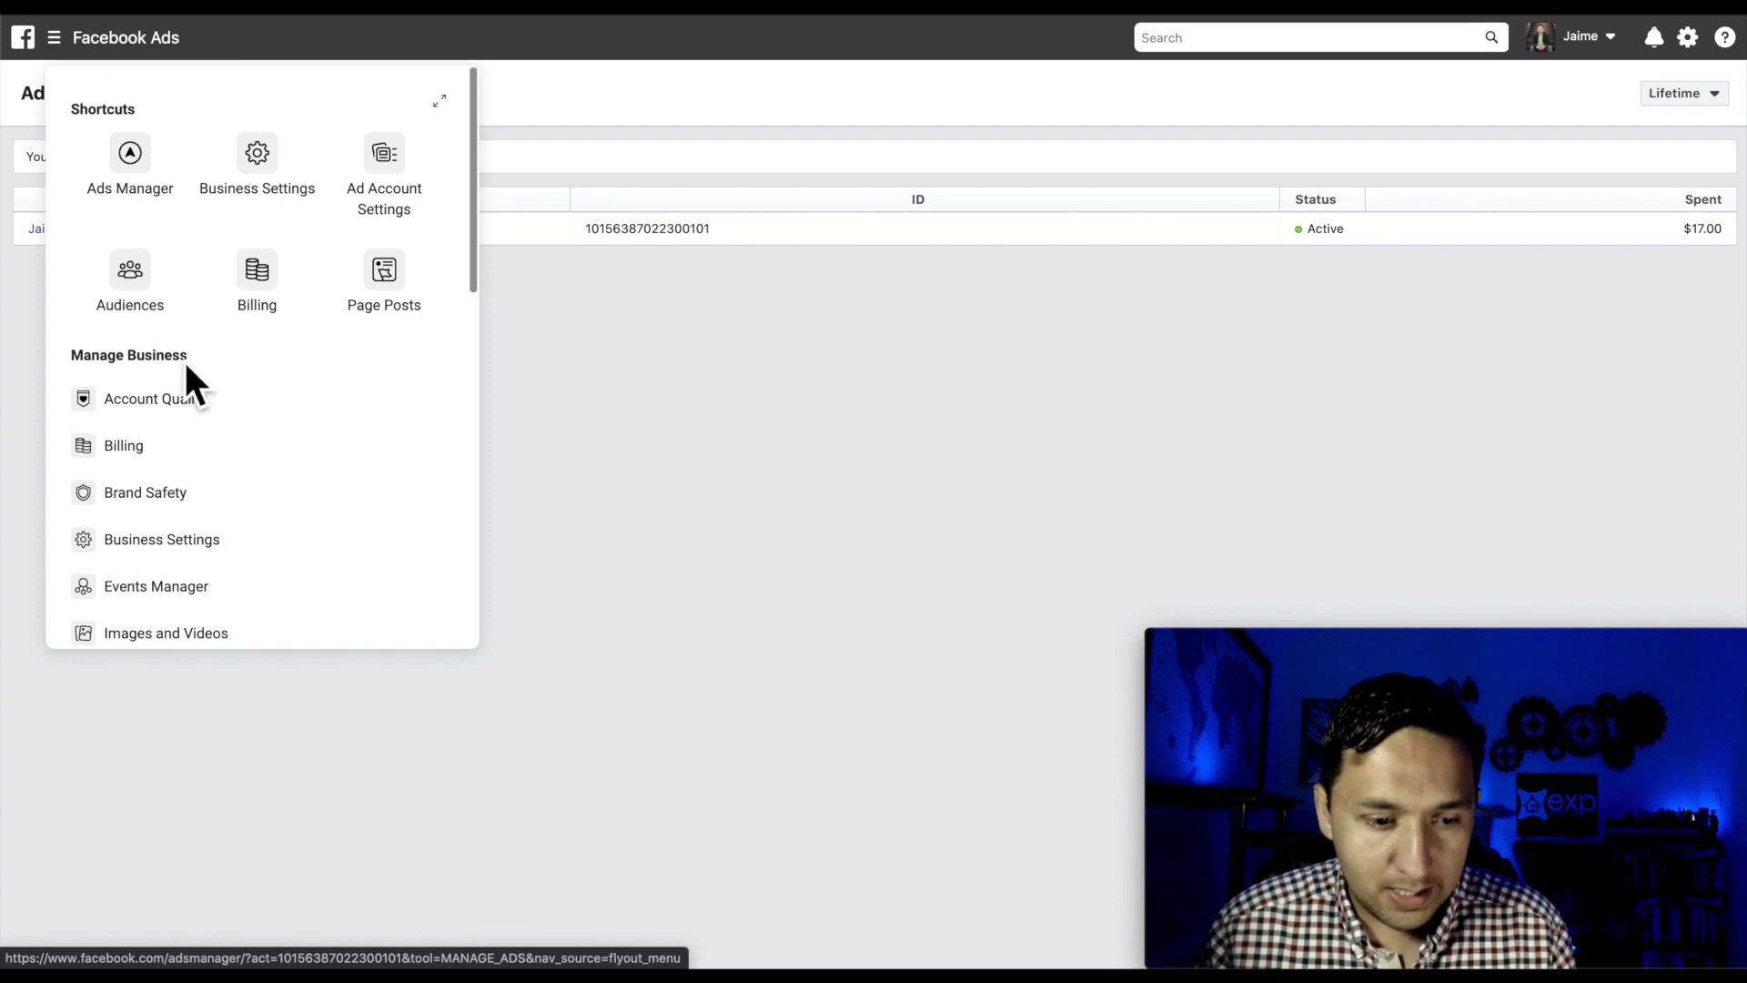
pyautogui.scroll(-3, 183, 358)
pyautogui.scroll(-6, 178, 369)
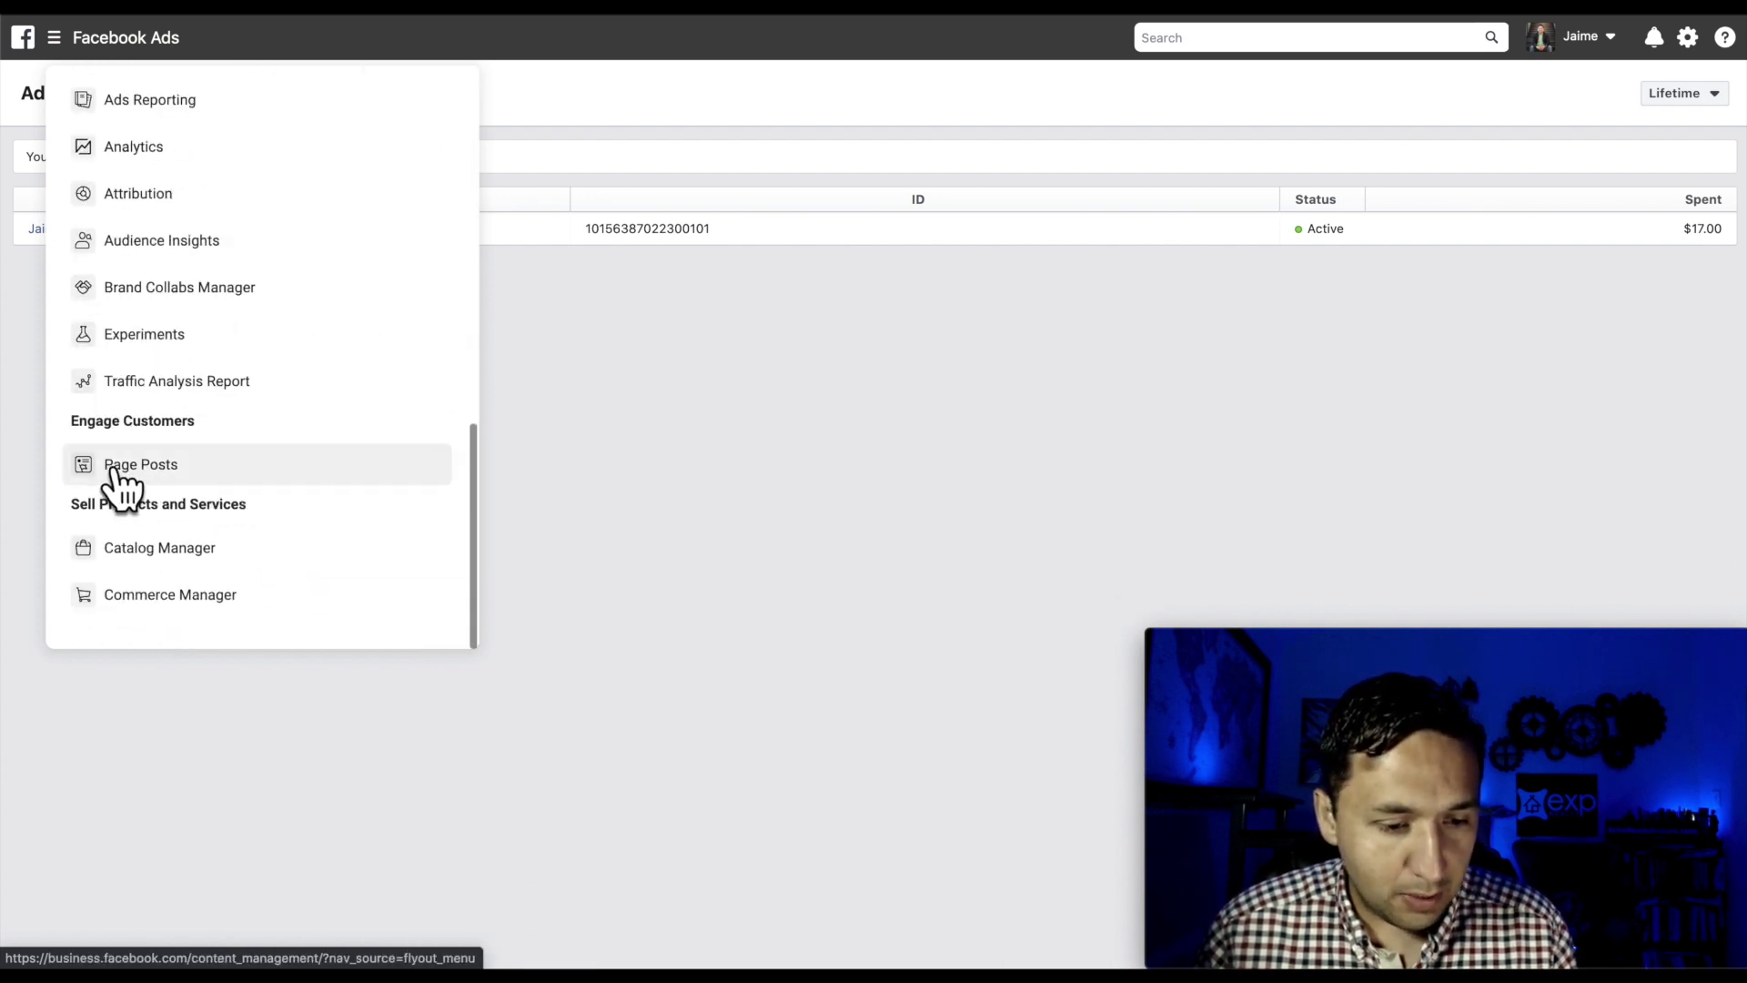
# Step: Open Page Posts, check Scheduled Posts (empty), then list the six ad posts under Ads
pyautogui.click(113, 468)
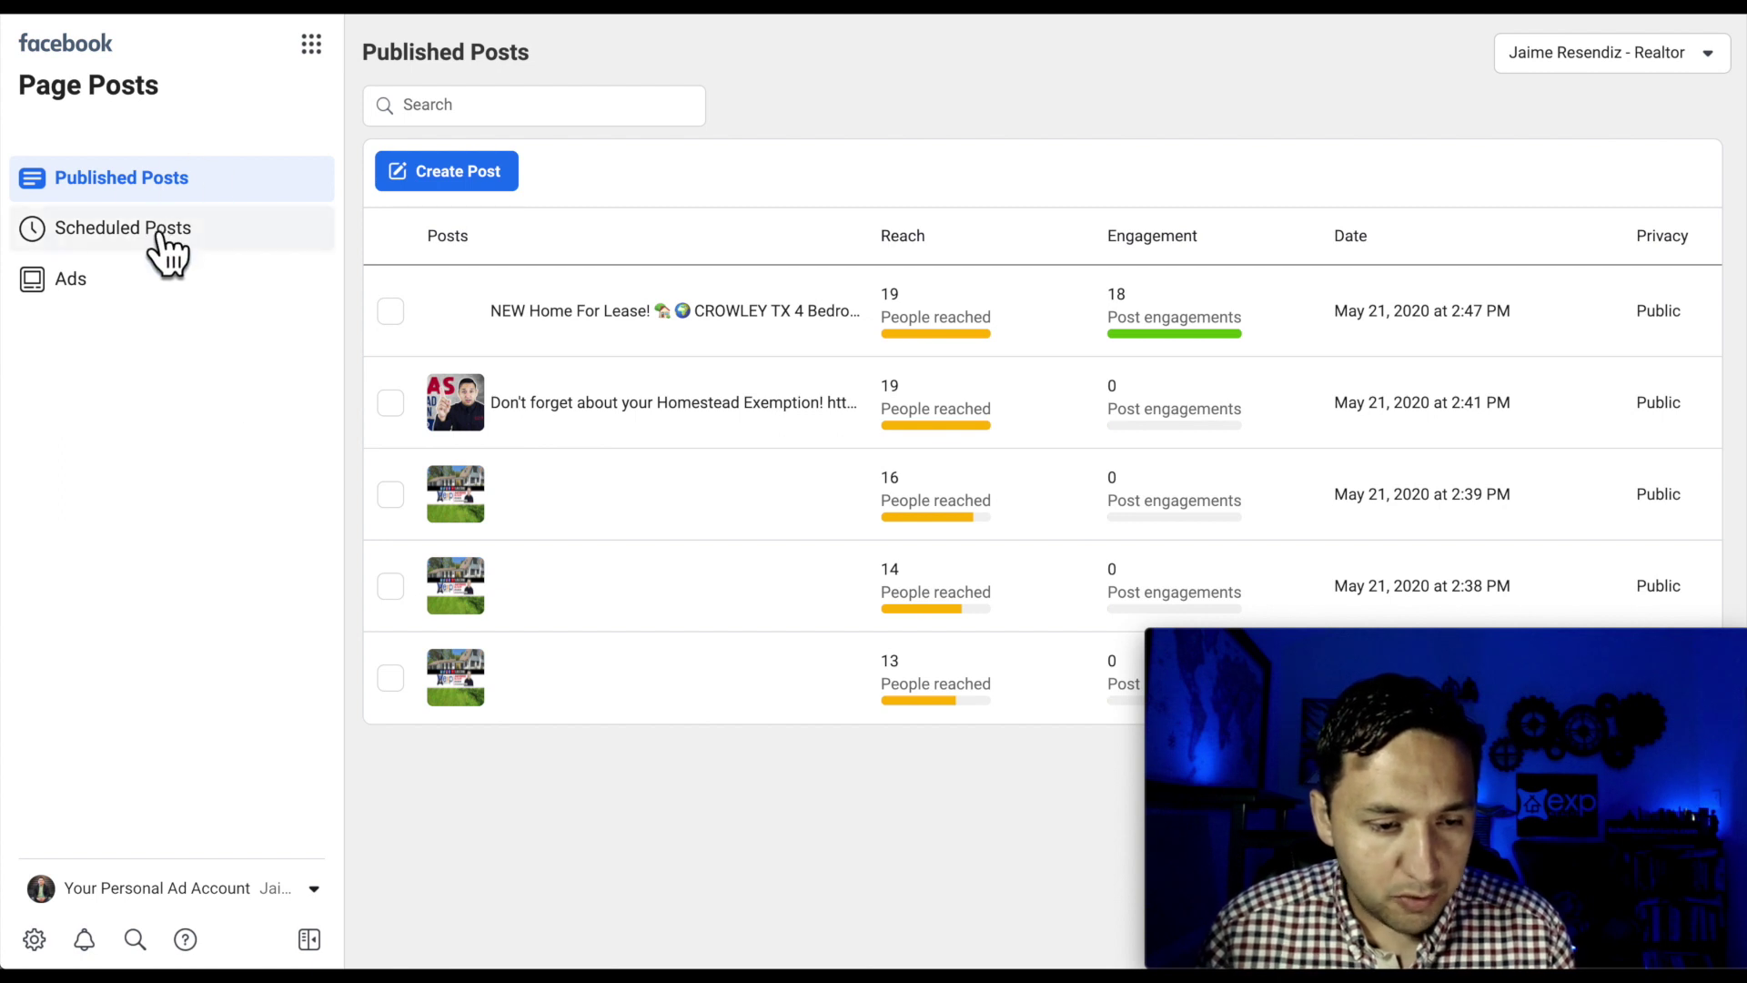
pyautogui.click(161, 233)
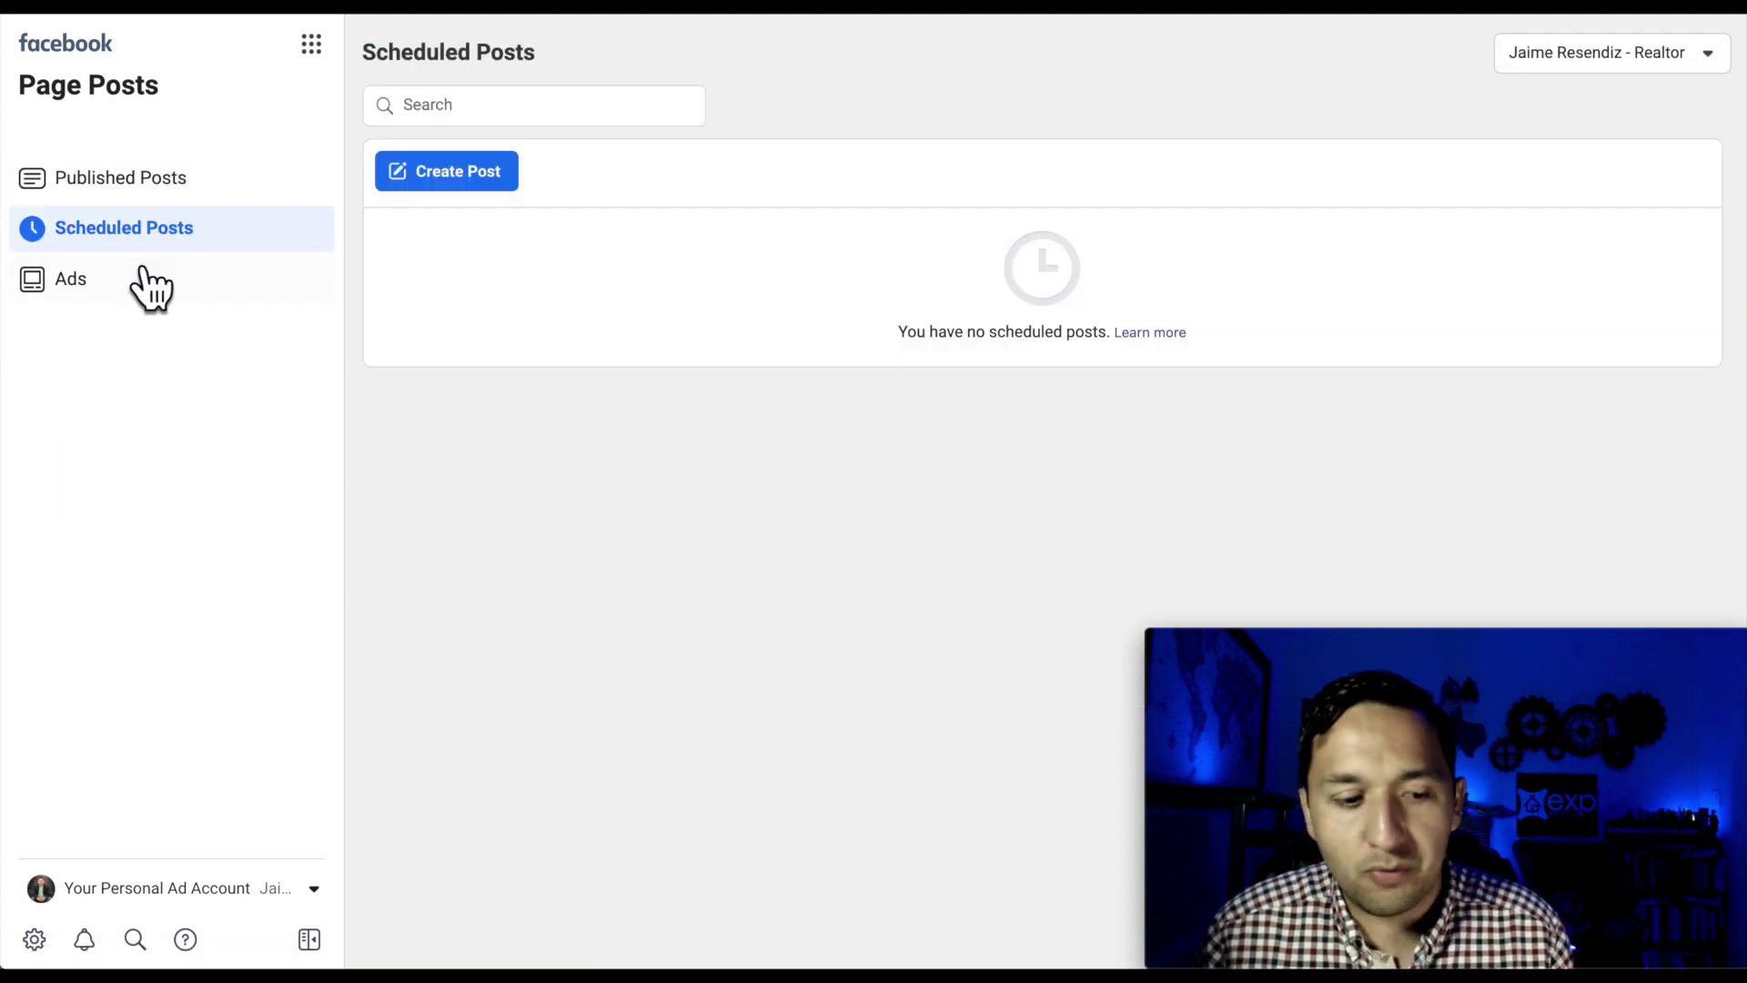
pyautogui.click(41, 291)
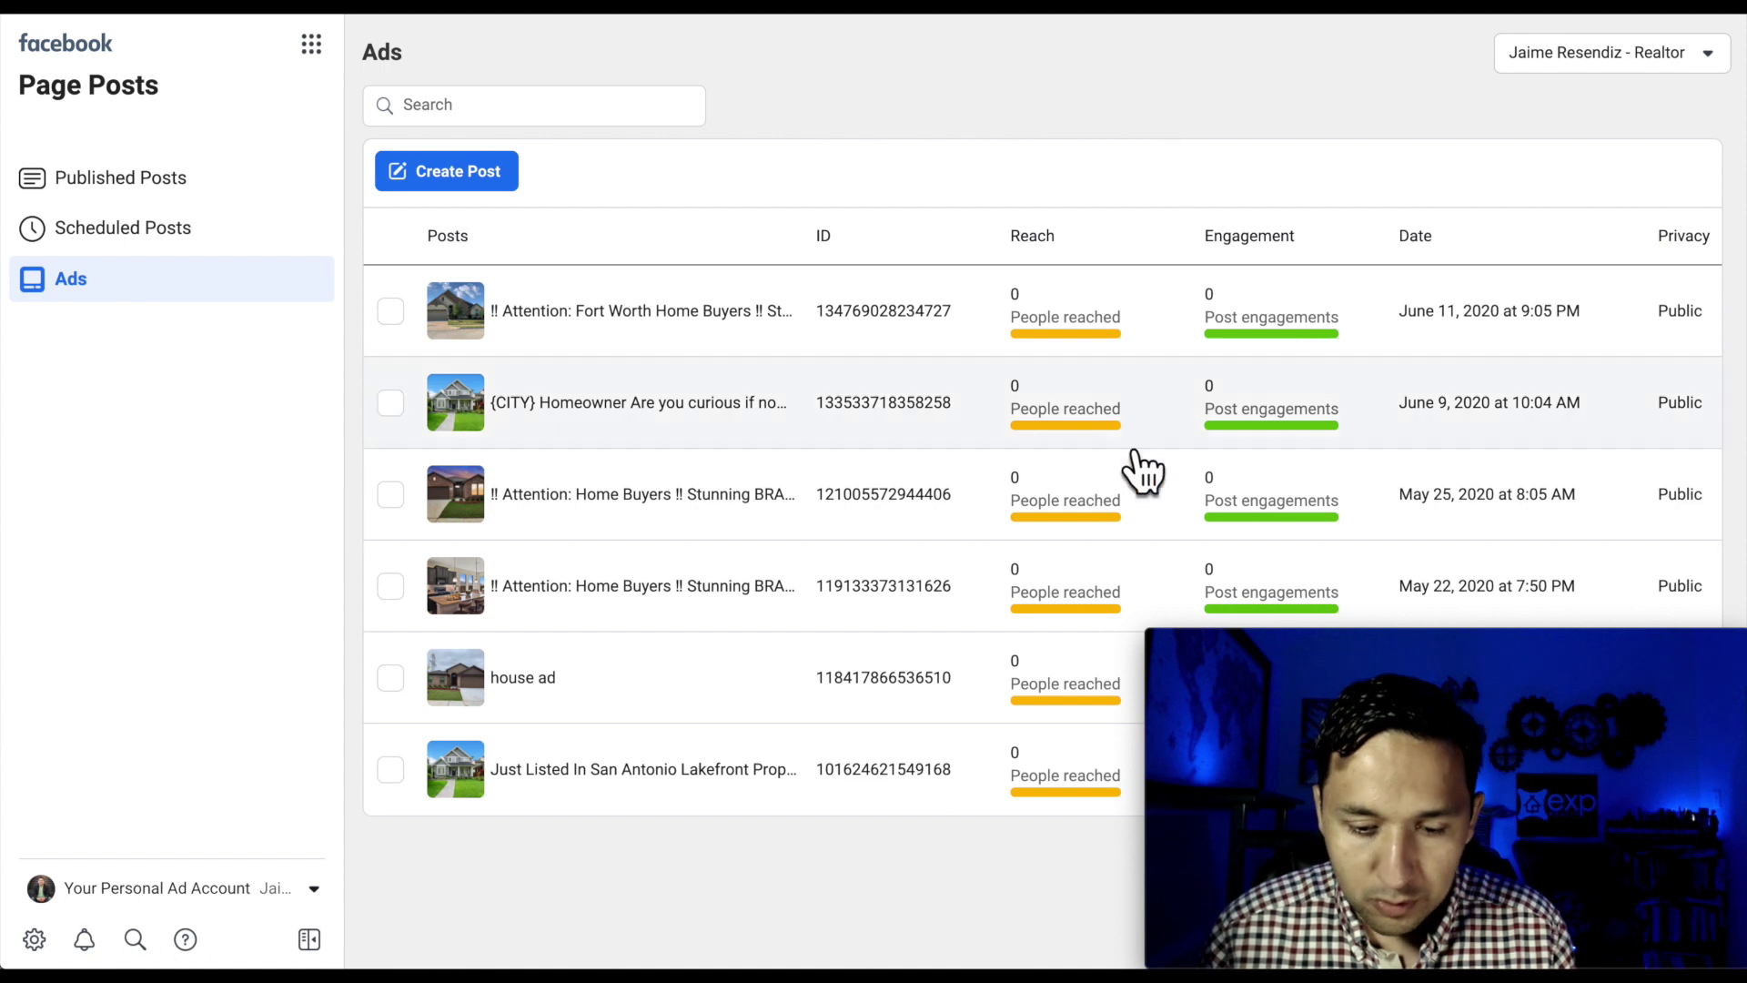
# Step: Open the 'Attention: Home Buyers… CLEBURNE' ad's details: 14 reached, 7 likes, 7 comments, 315 clicks
pyautogui.click(883, 501)
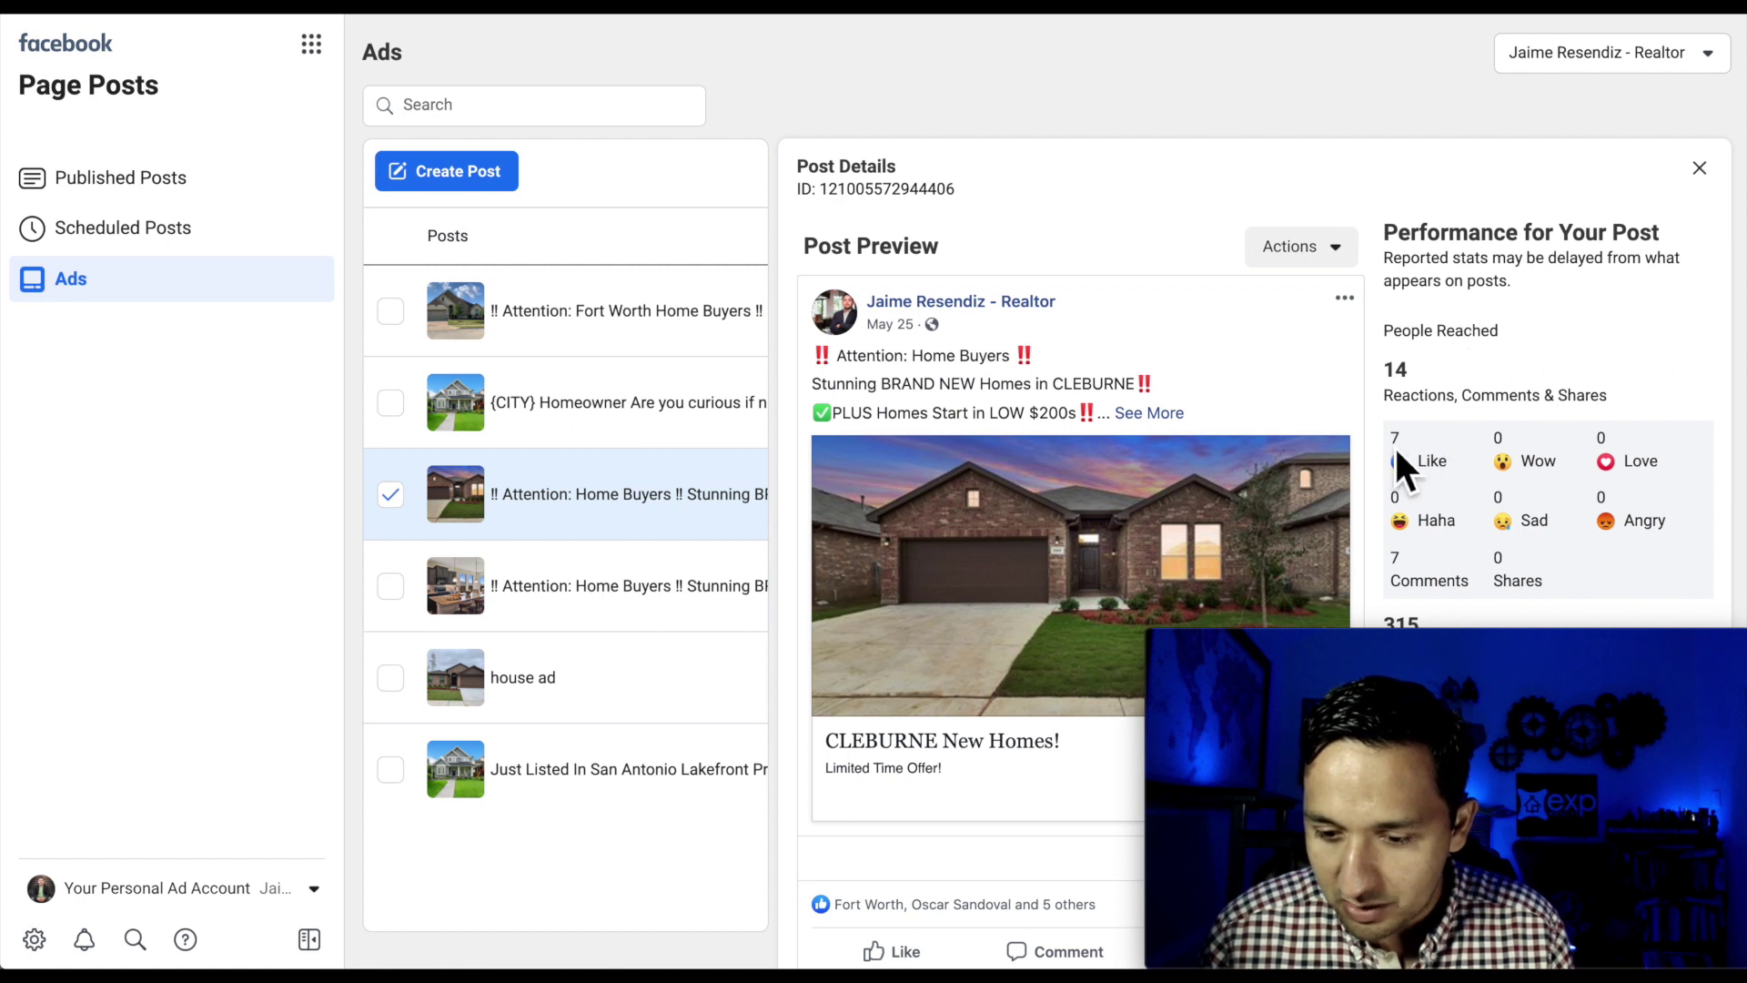
pyautogui.scroll(-1, 1490, 444)
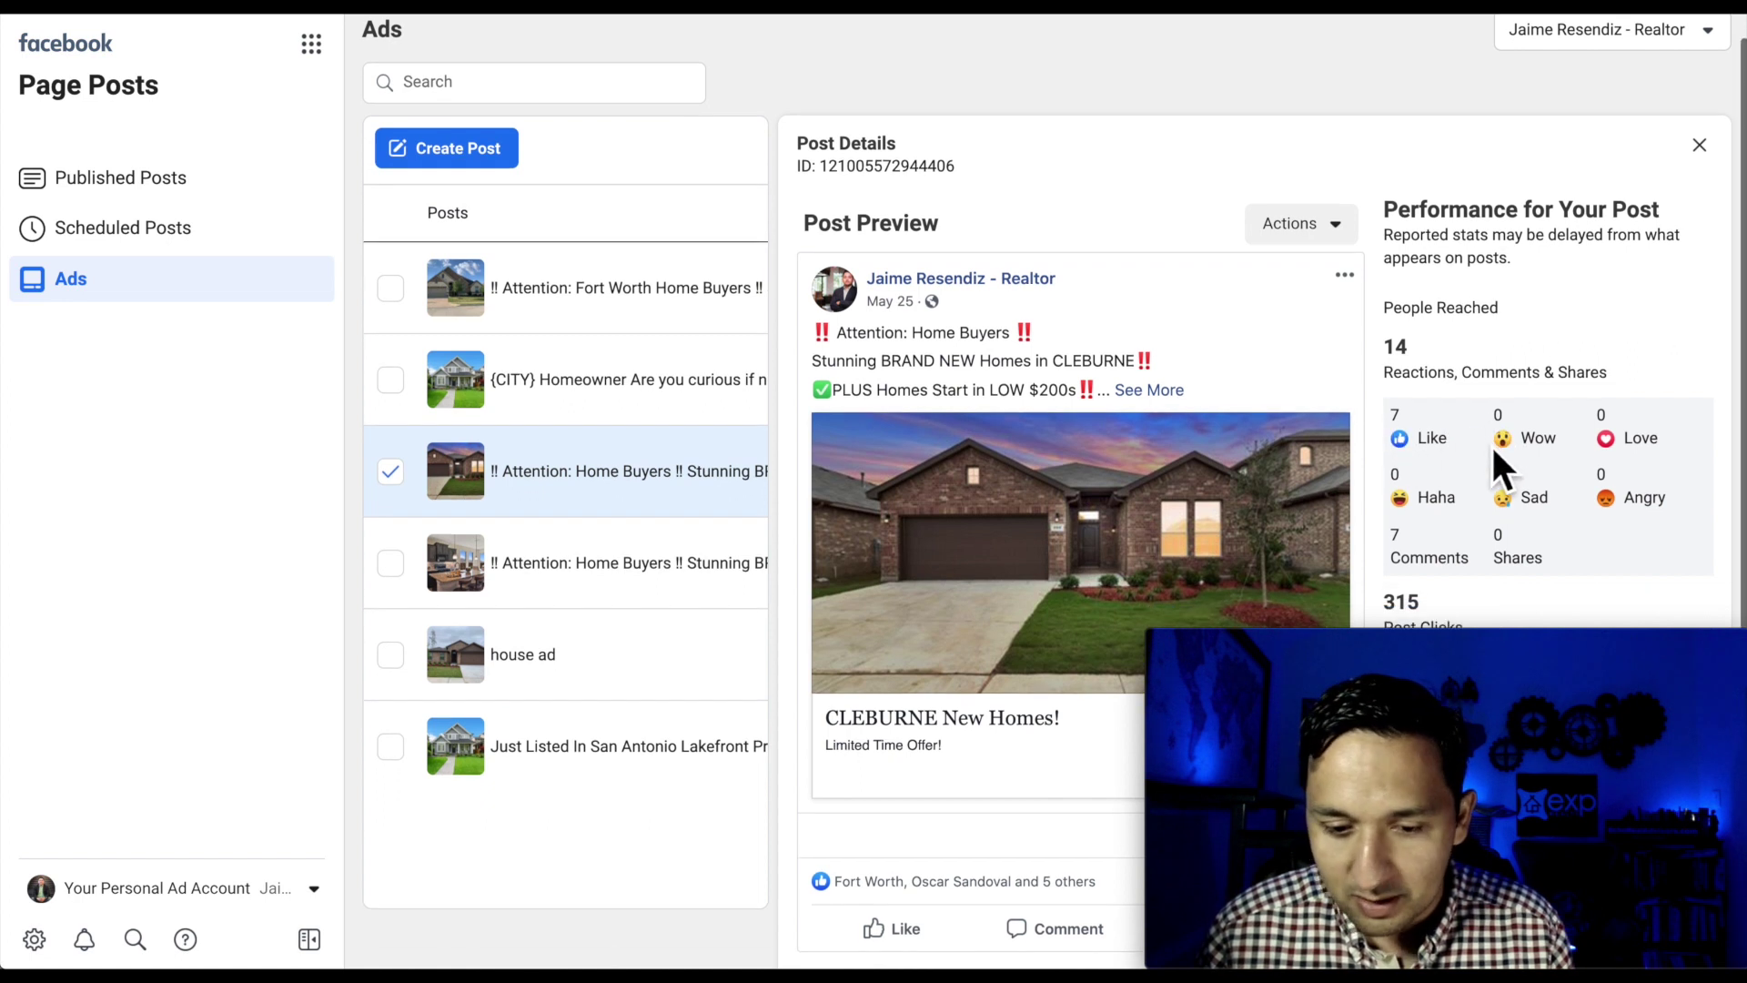
pyautogui.scroll(-1, 1050, 341)
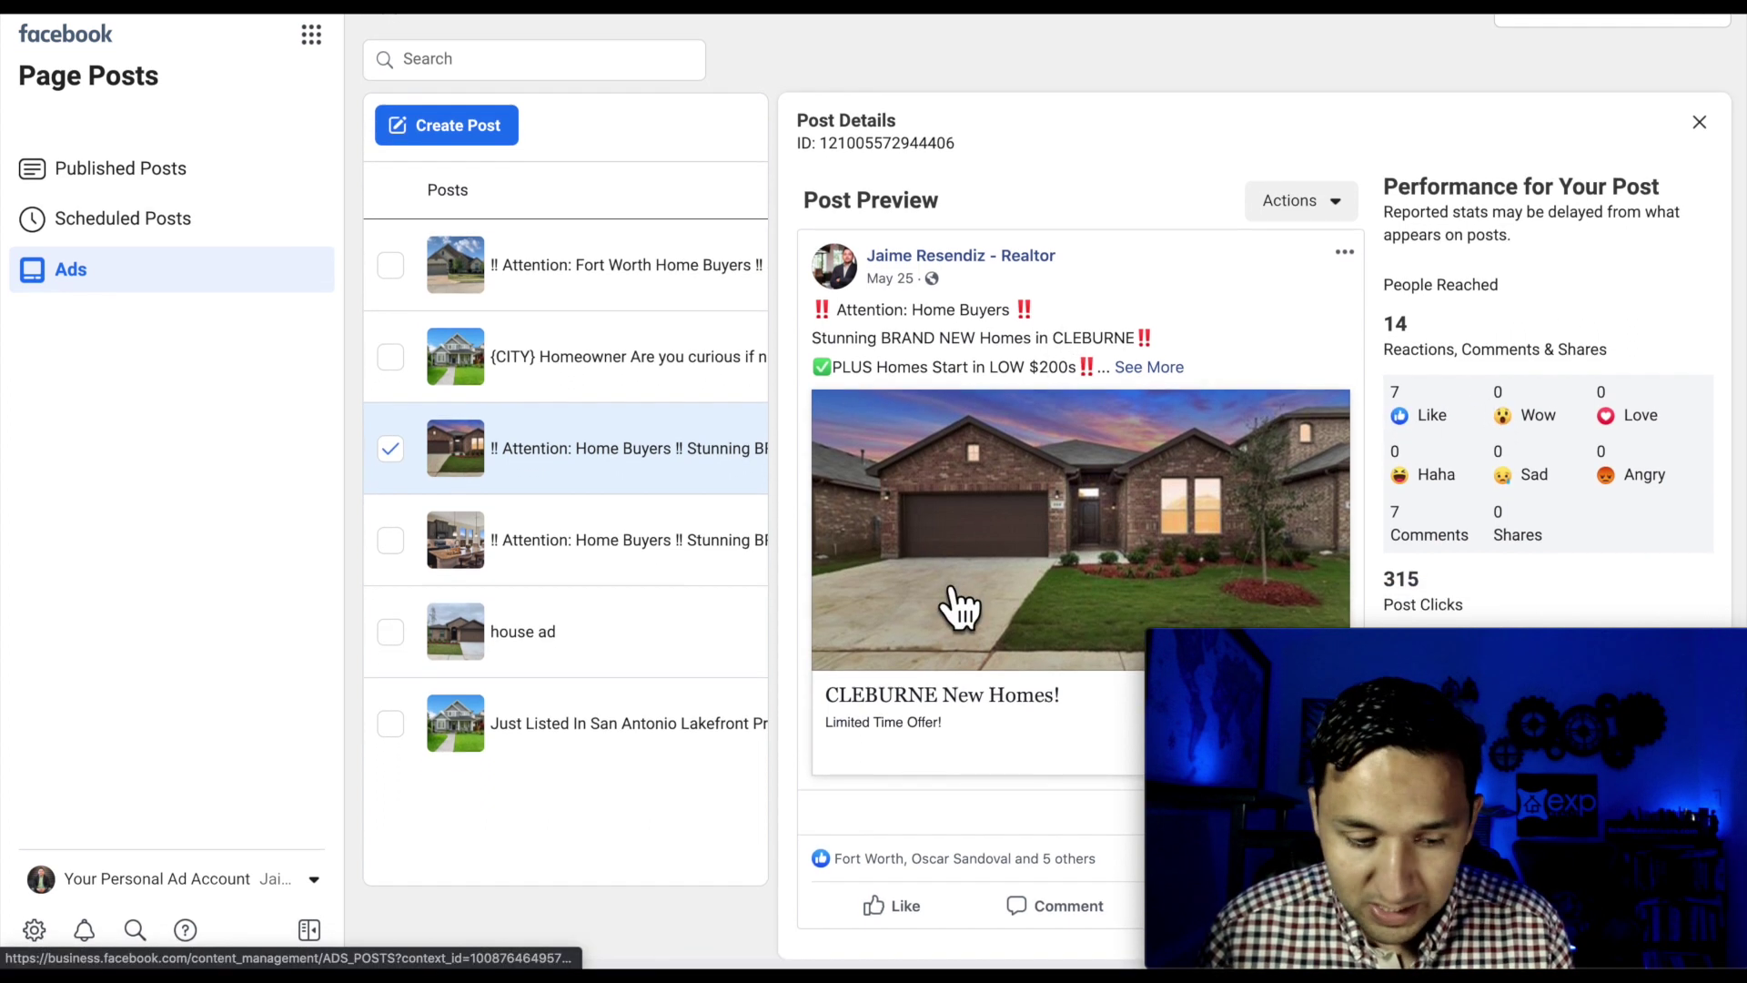
pyautogui.scroll(1, 1570, 113)
pyautogui.moveTo(1570, 113); pyautogui.dragTo(1570, 109)
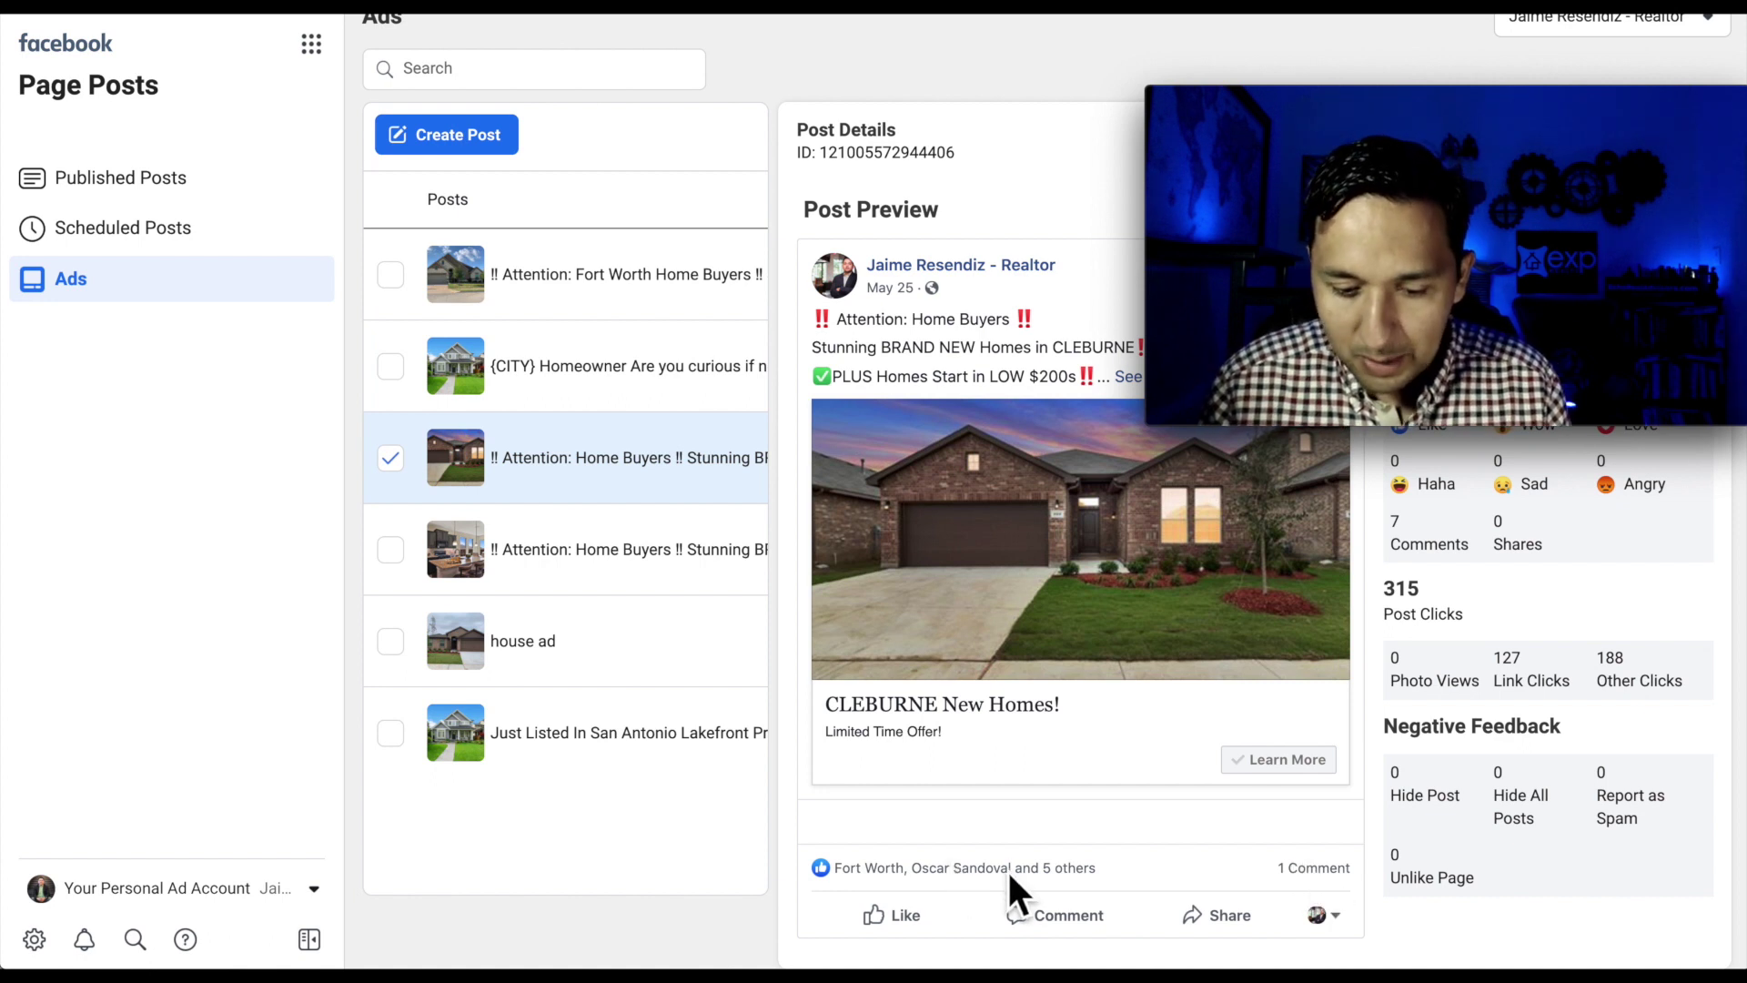
pyautogui.click(947, 870)
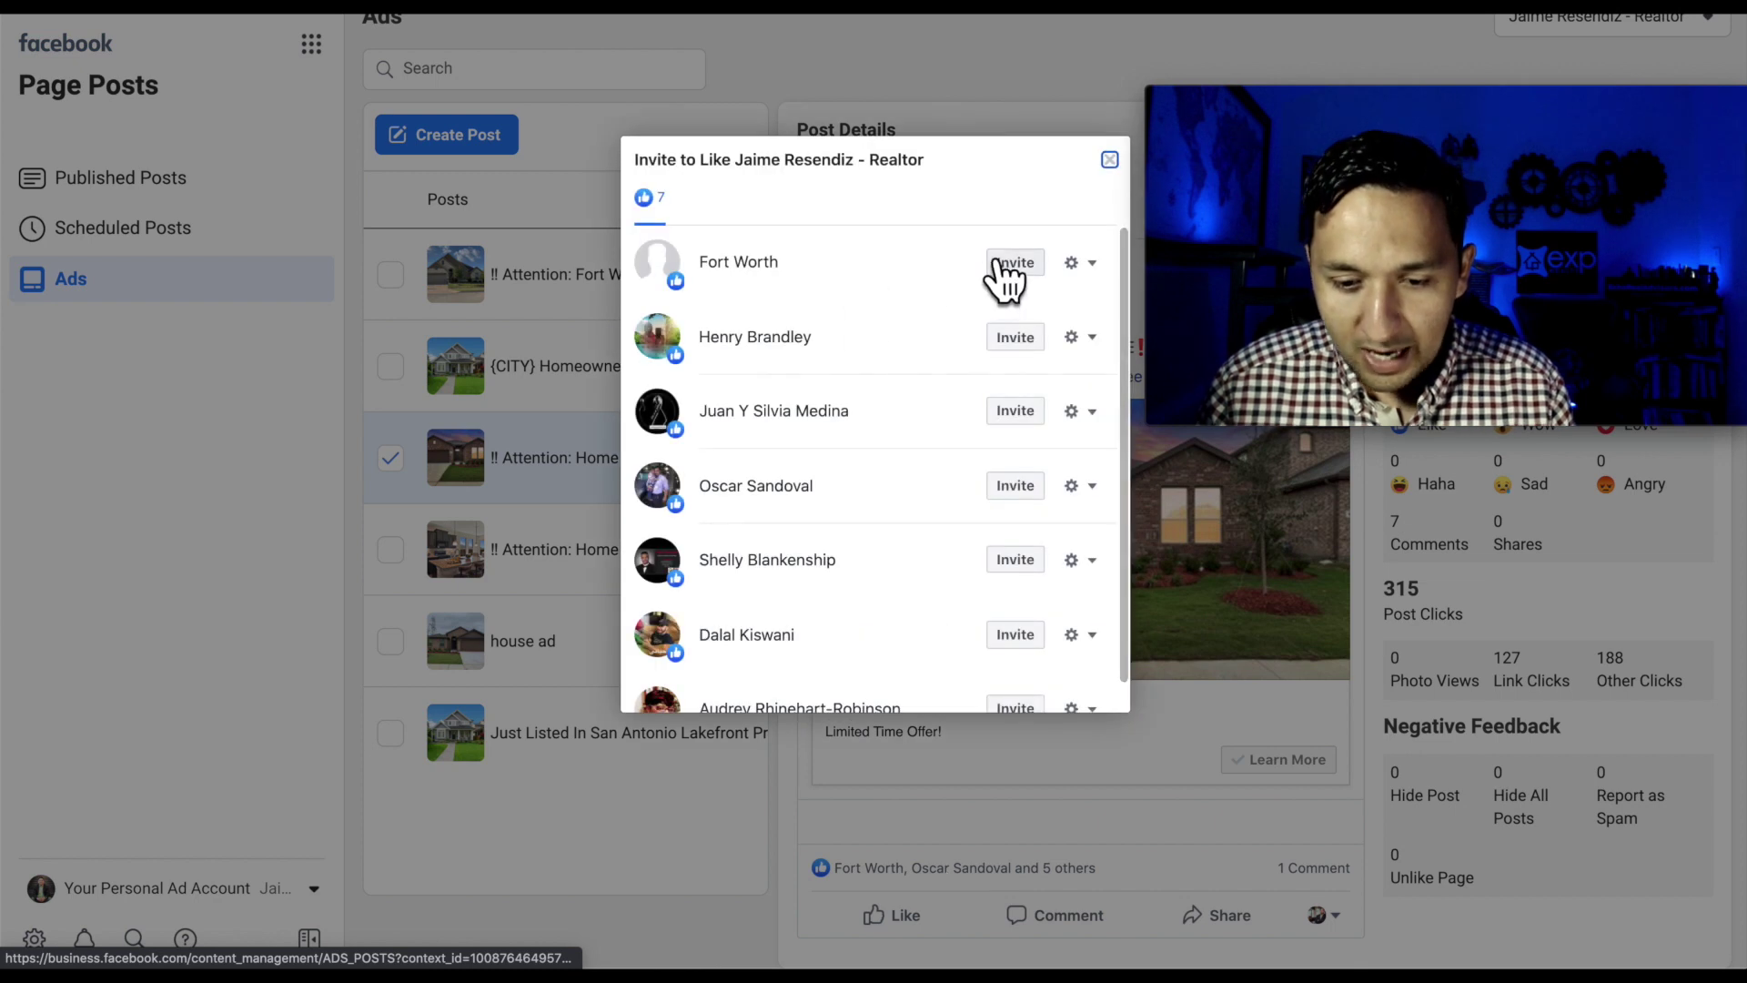
pyautogui.scroll(-1, 1007, 655)
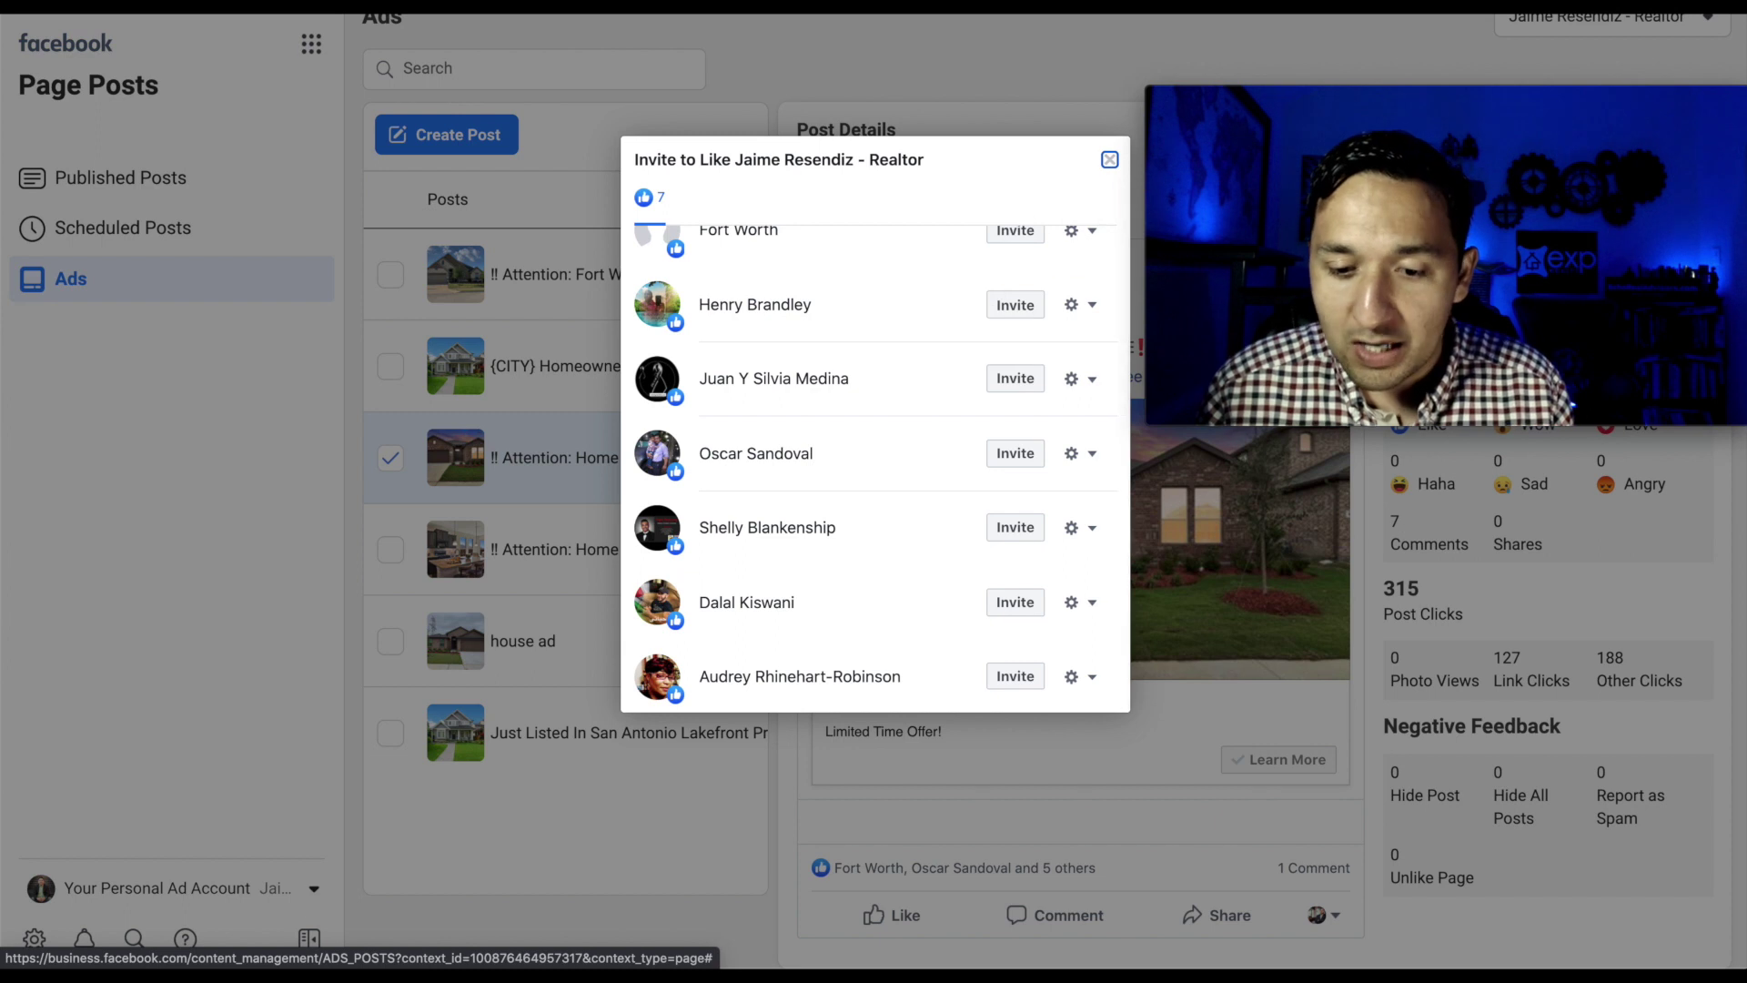
pyautogui.click(1109, 161)
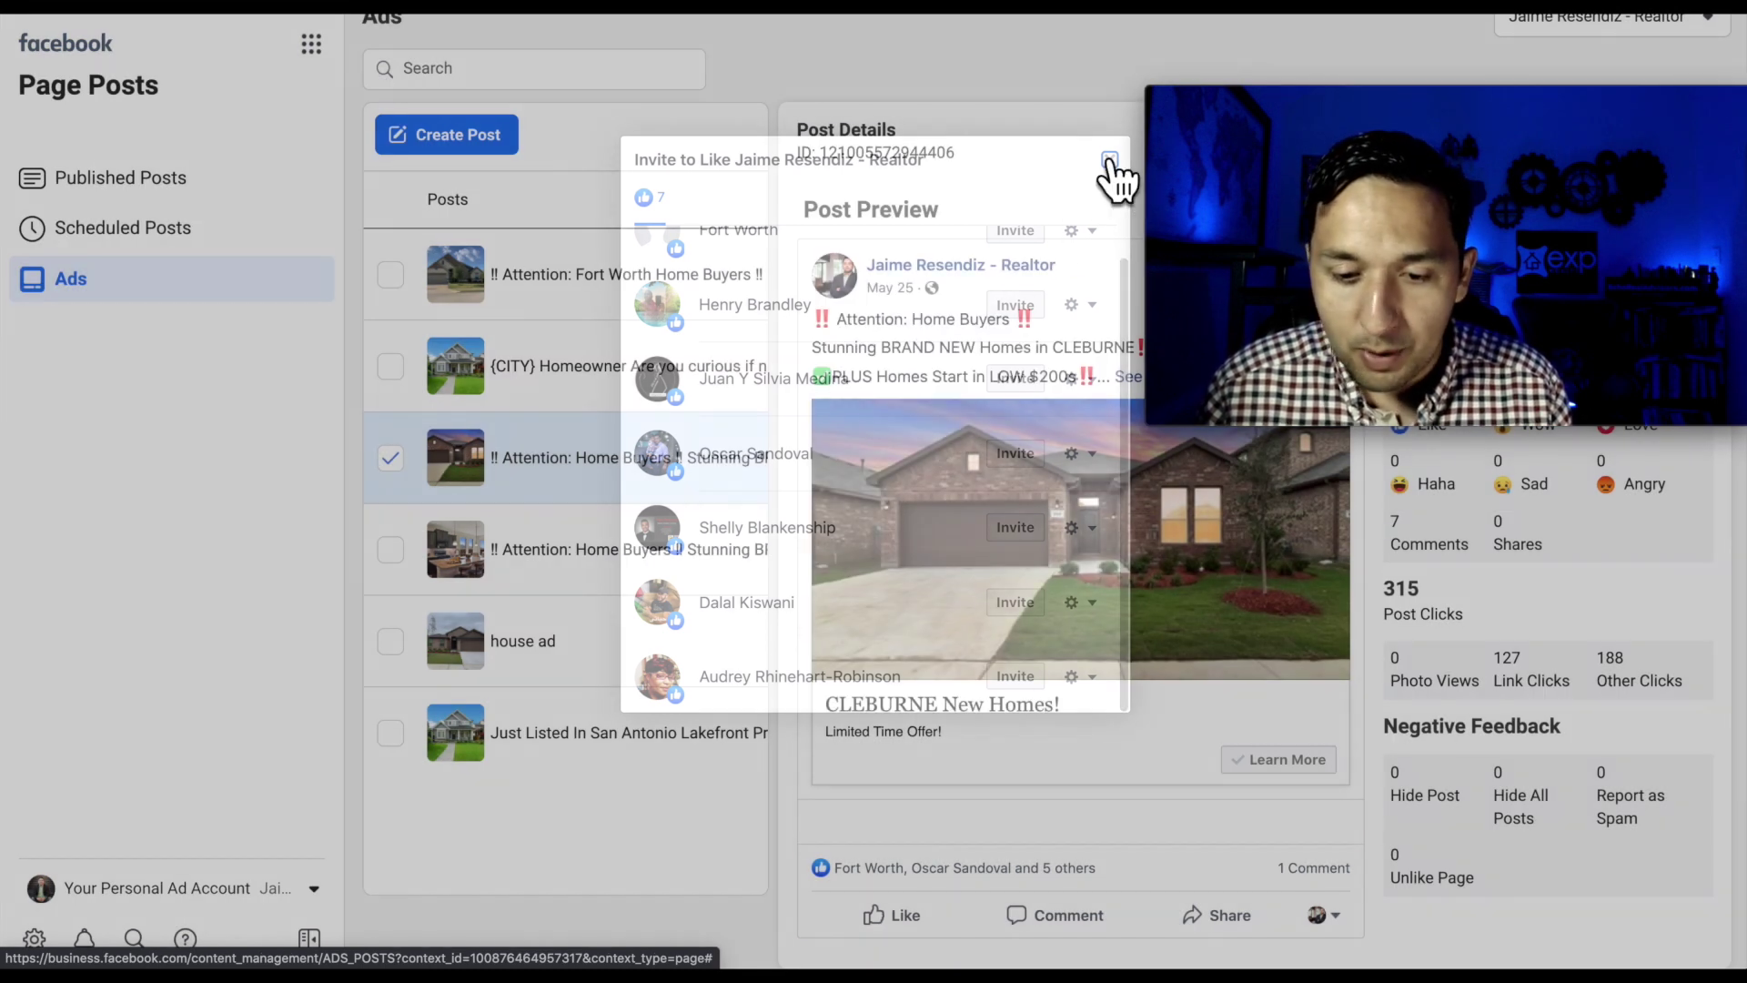
# Step: Show the 6 replies under the Cleburne ad's first comment and scroll through the thread
pyautogui.moveTo(926, 869)
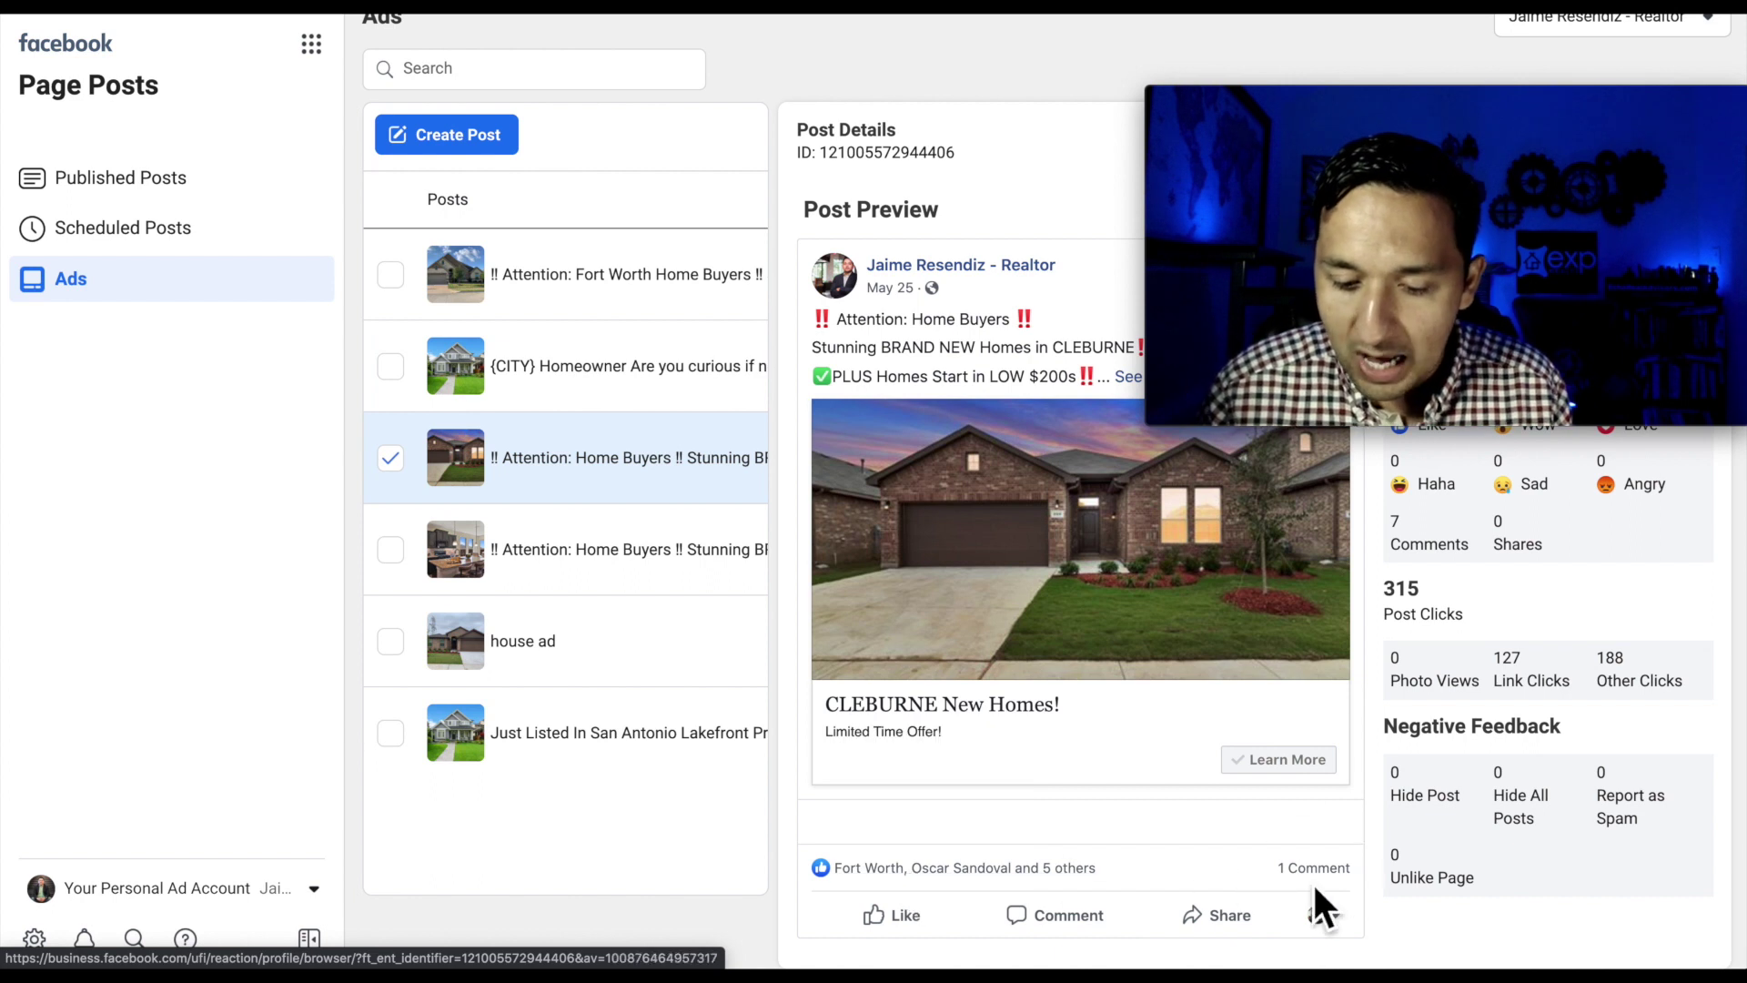
pyautogui.scroll(-3, 1107, 824)
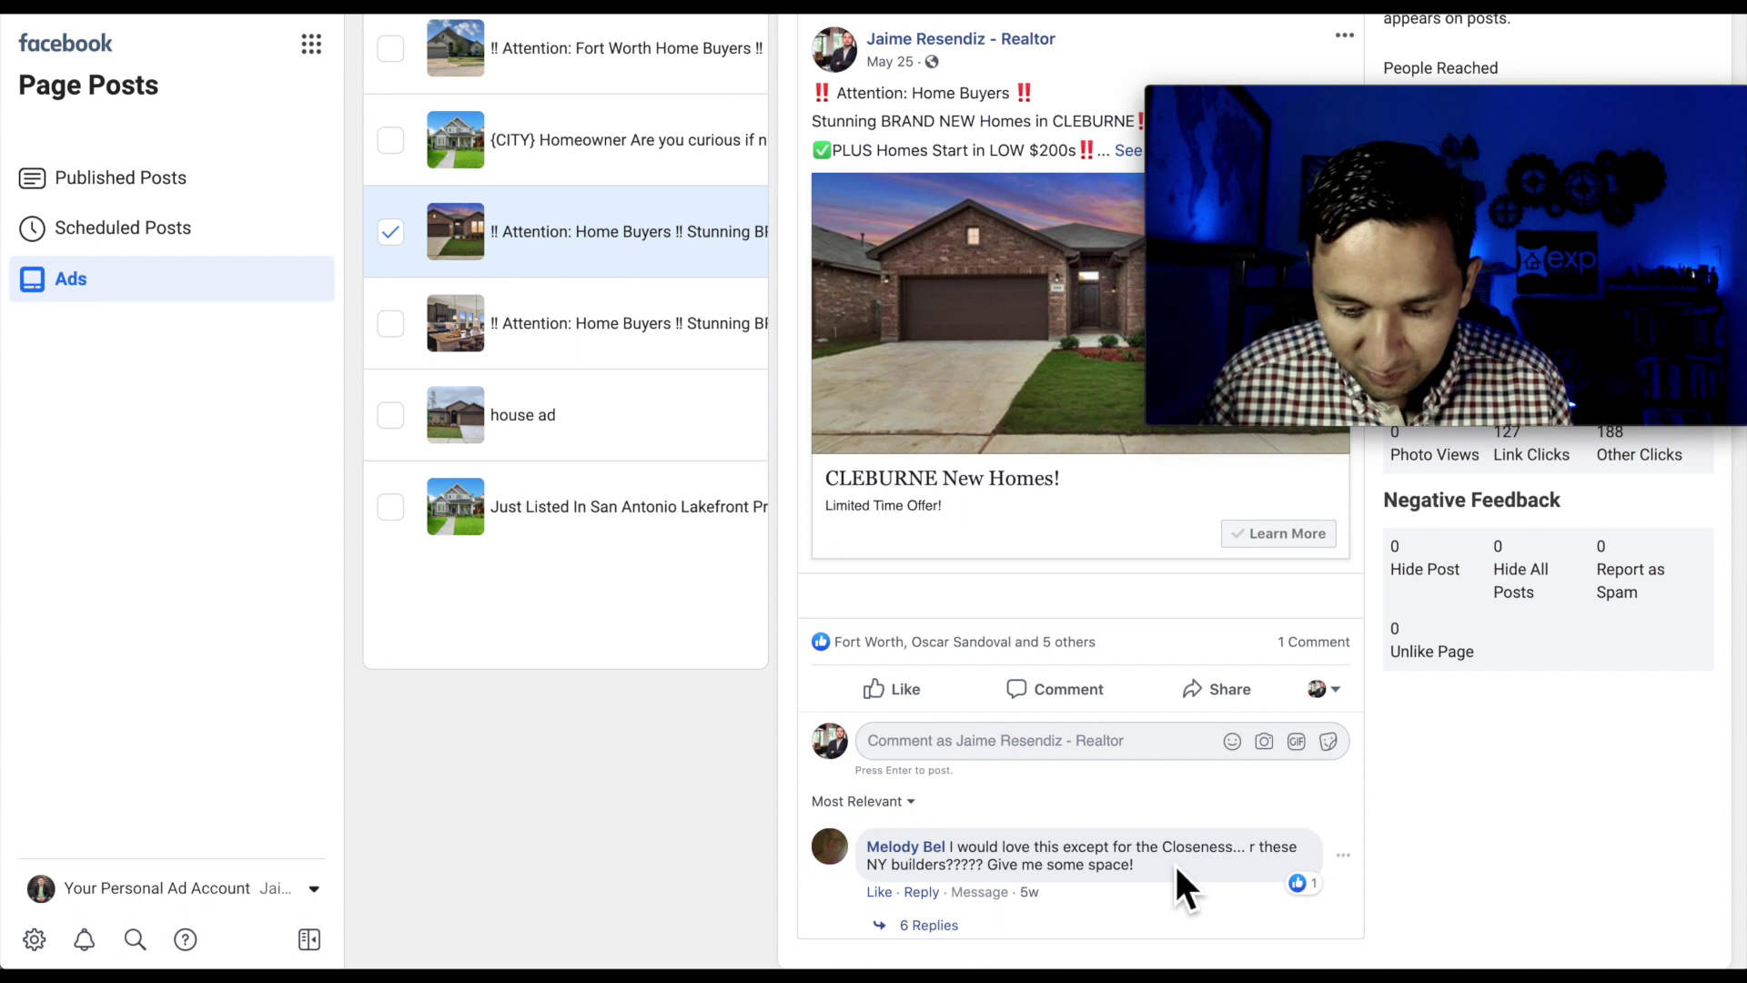
pyautogui.click(928, 925)
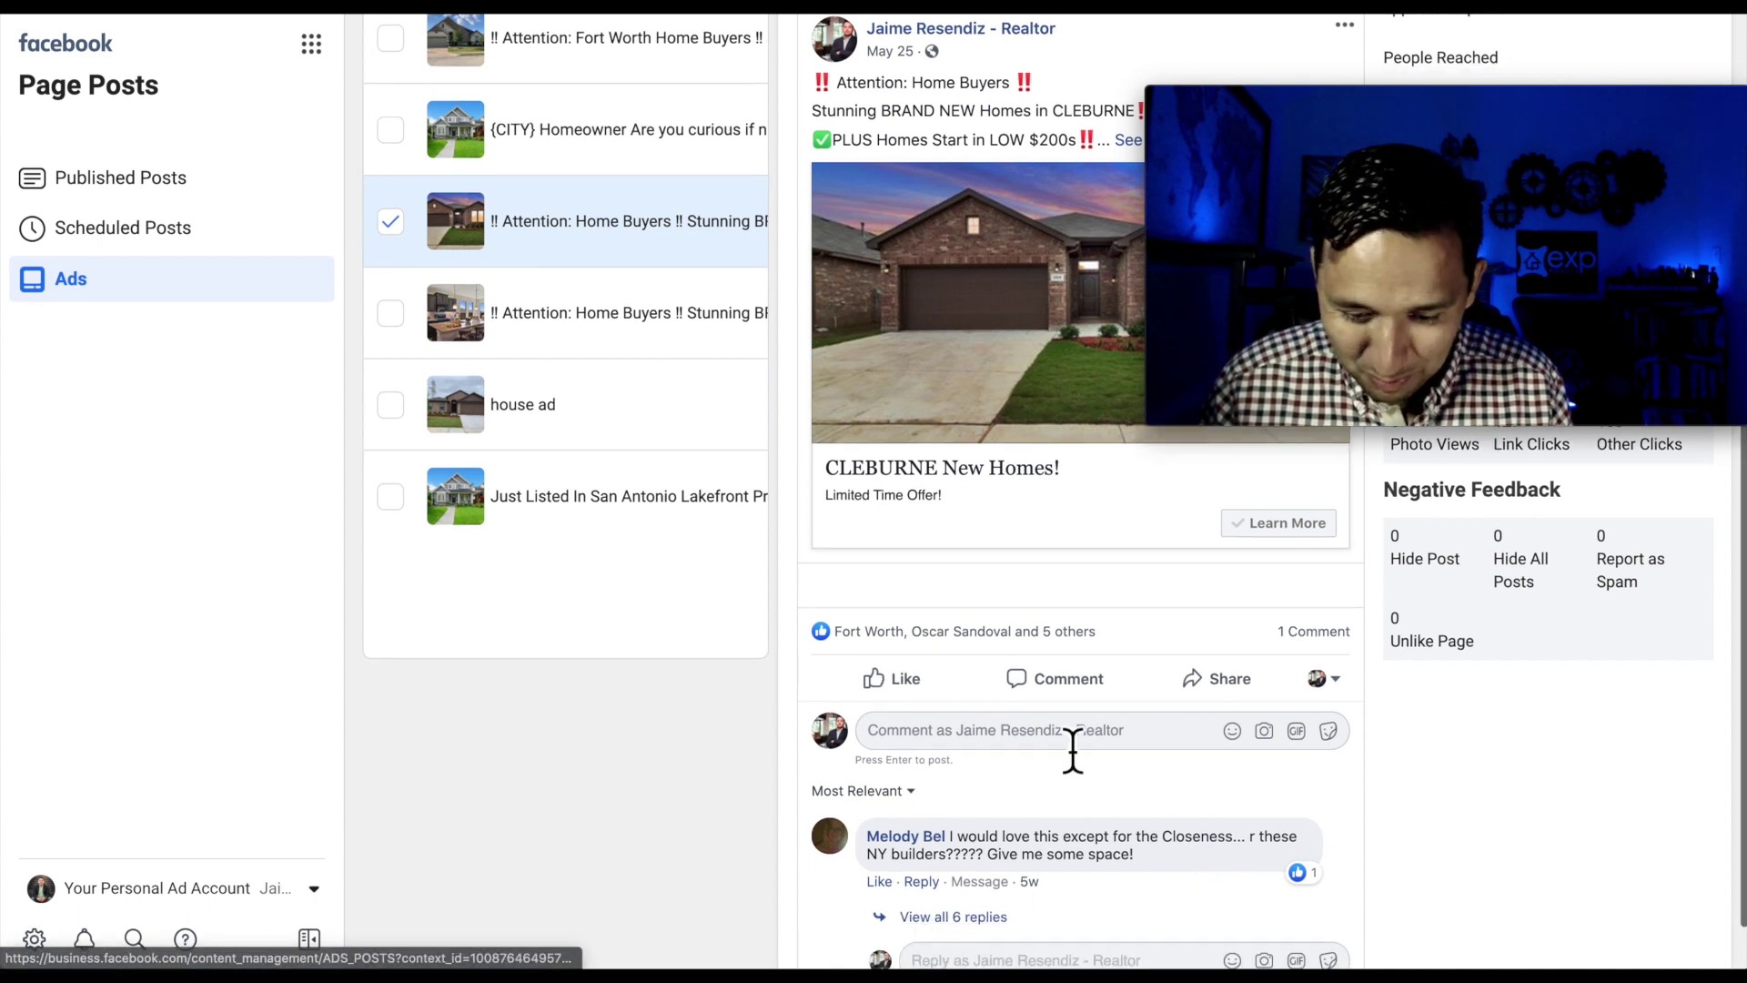
pyautogui.scroll(-4, 1073, 751)
pyautogui.scroll(-1, 1019, 828)
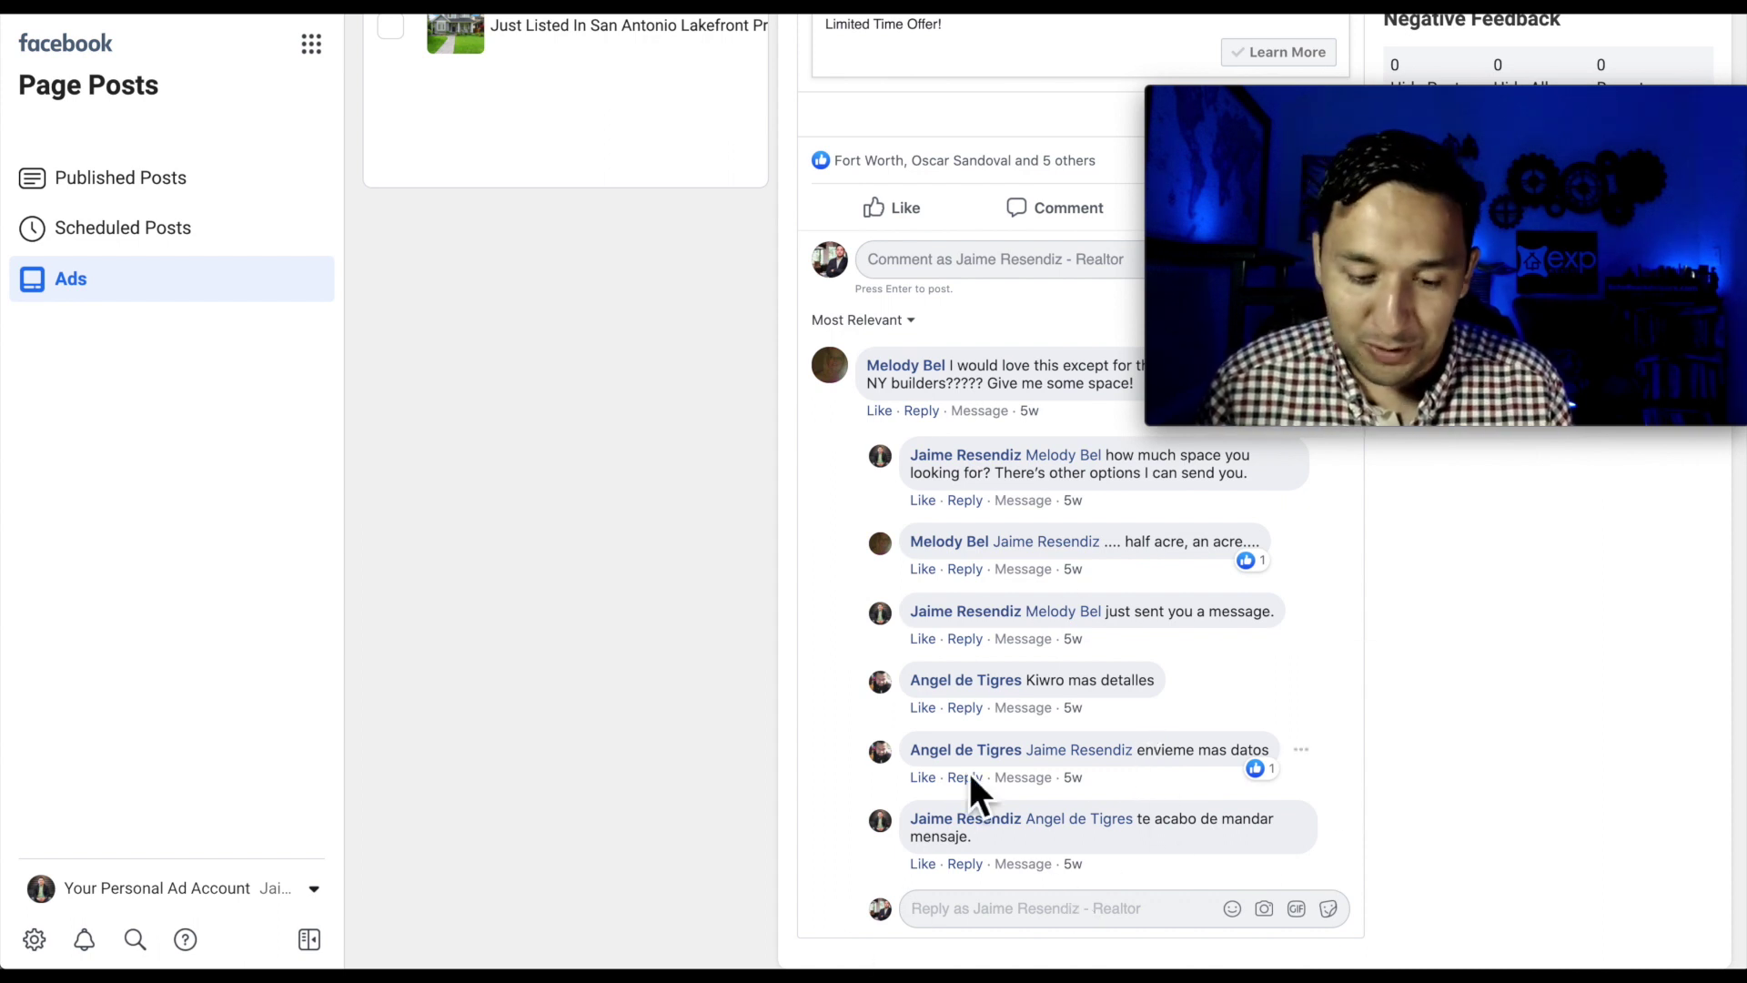
pyautogui.scroll(6, 969, 770)
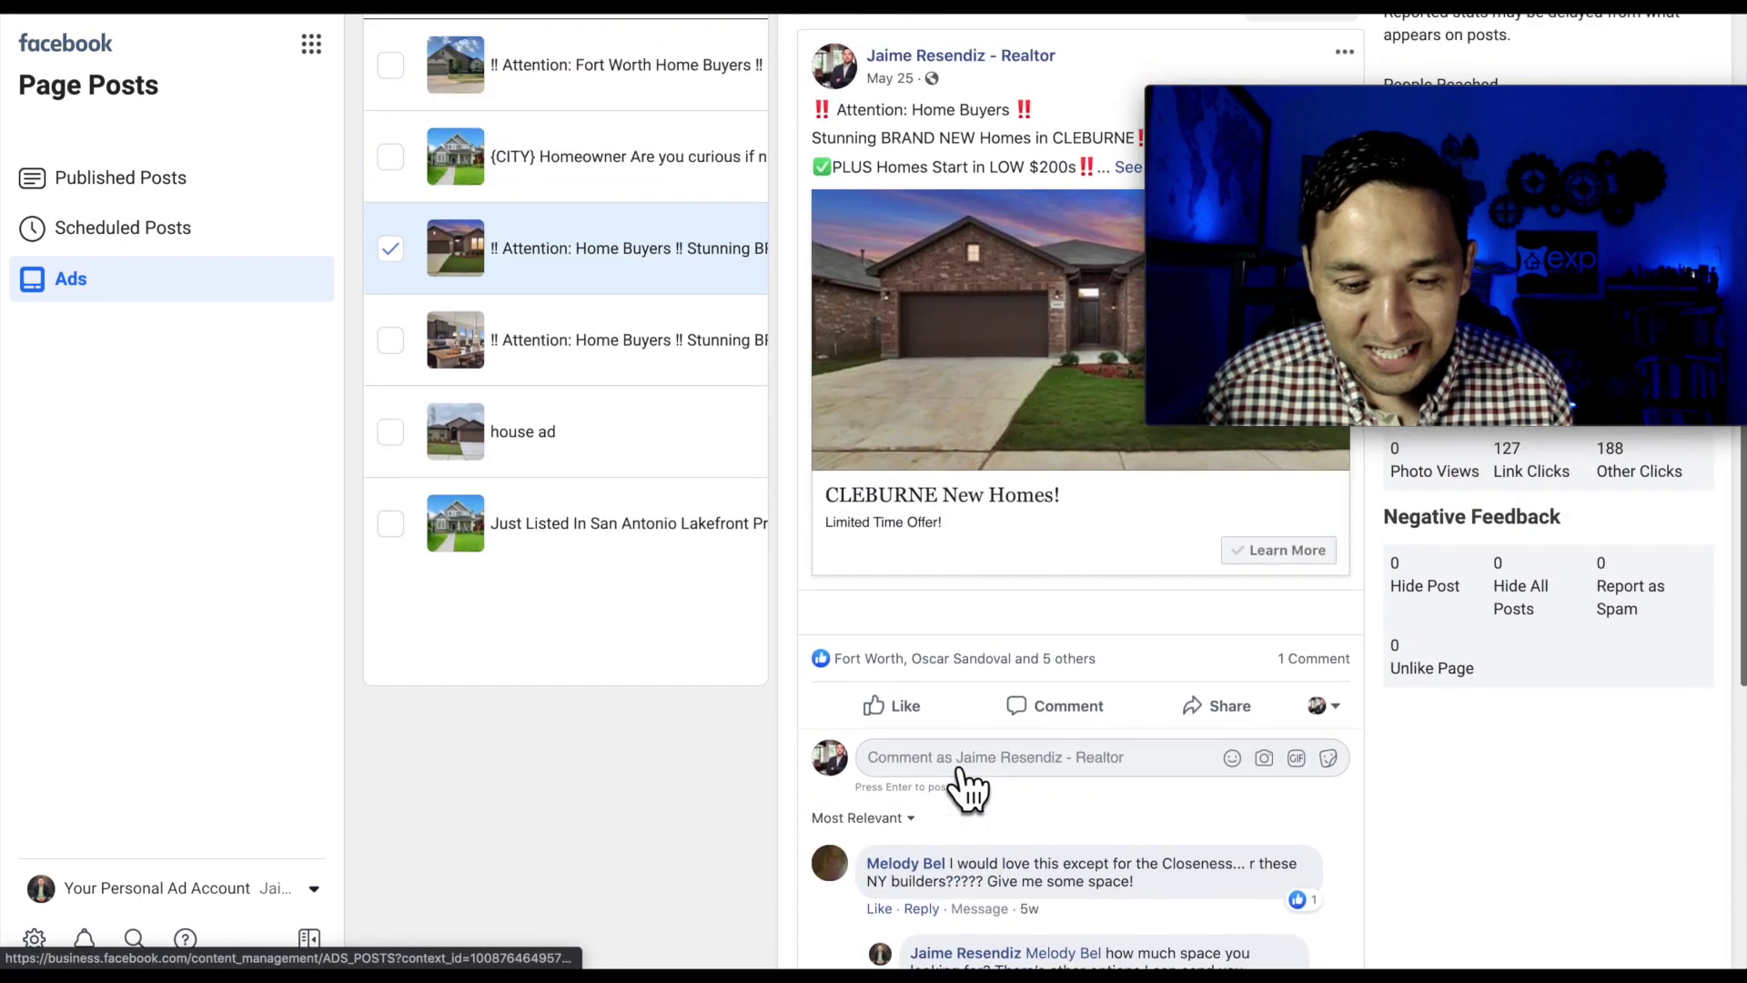
pyautogui.scroll(3, 968, 788)
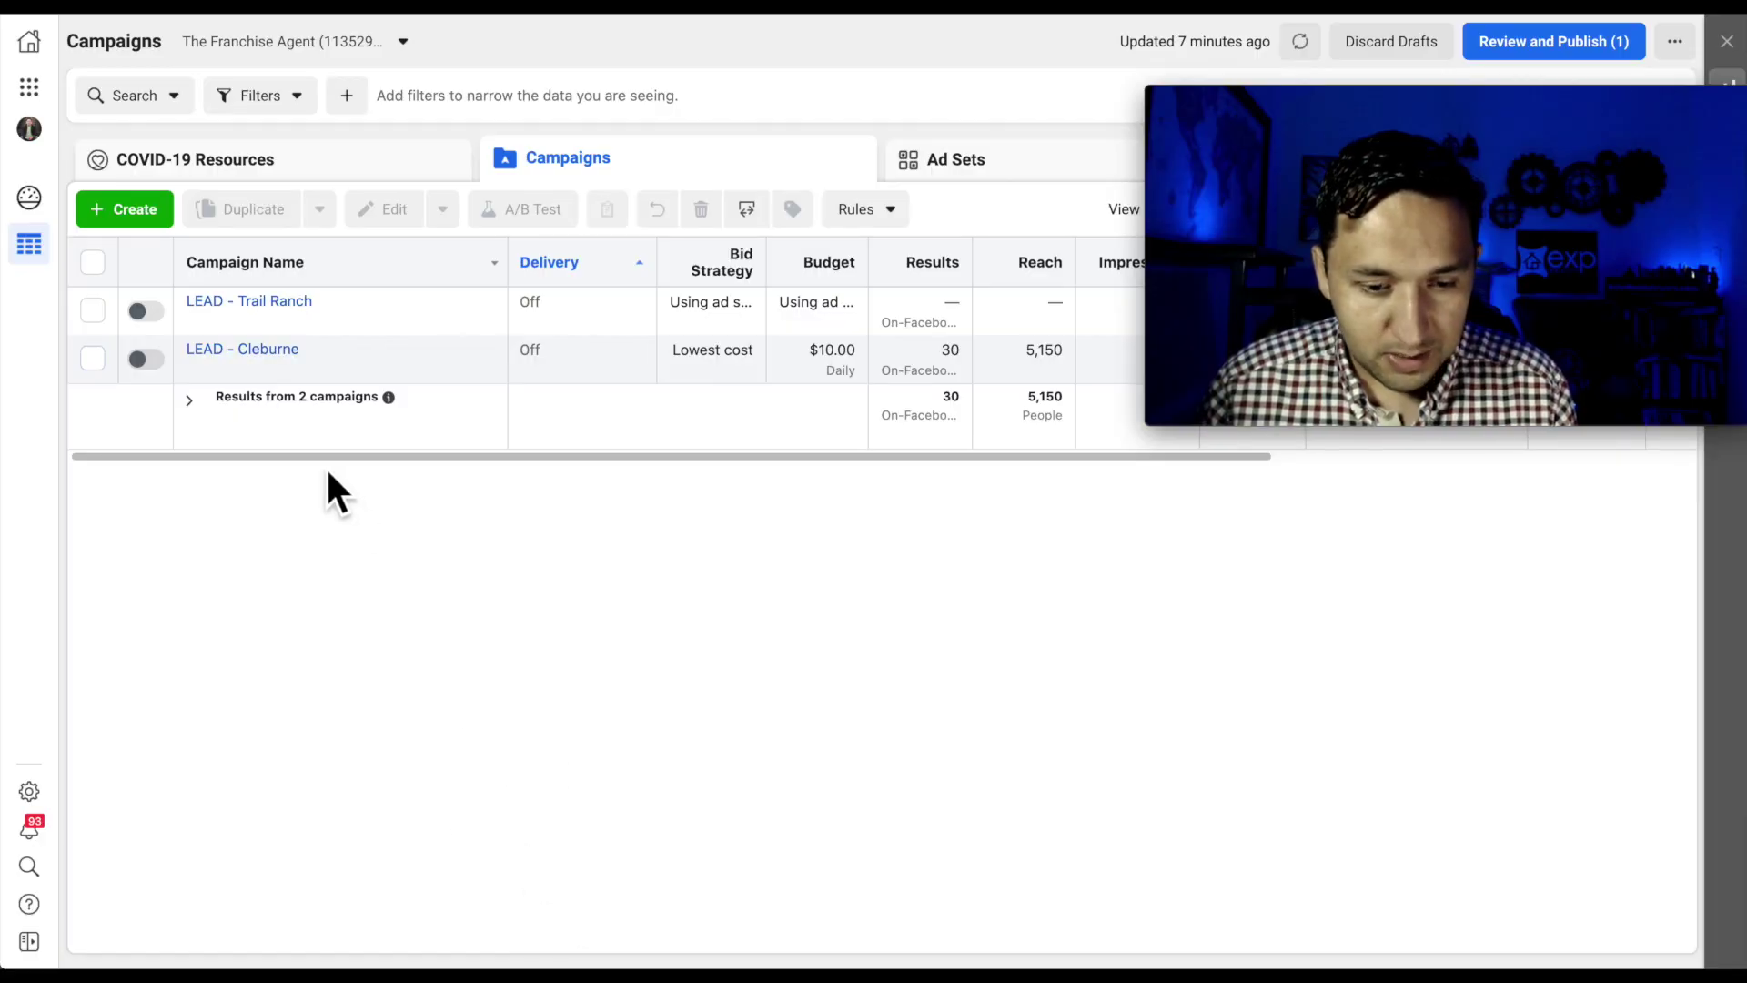
# Step: Open the LEAD - Cleburne campaign and list its ads: Trulia, No Interest and Zillow
pyautogui.click(248, 350)
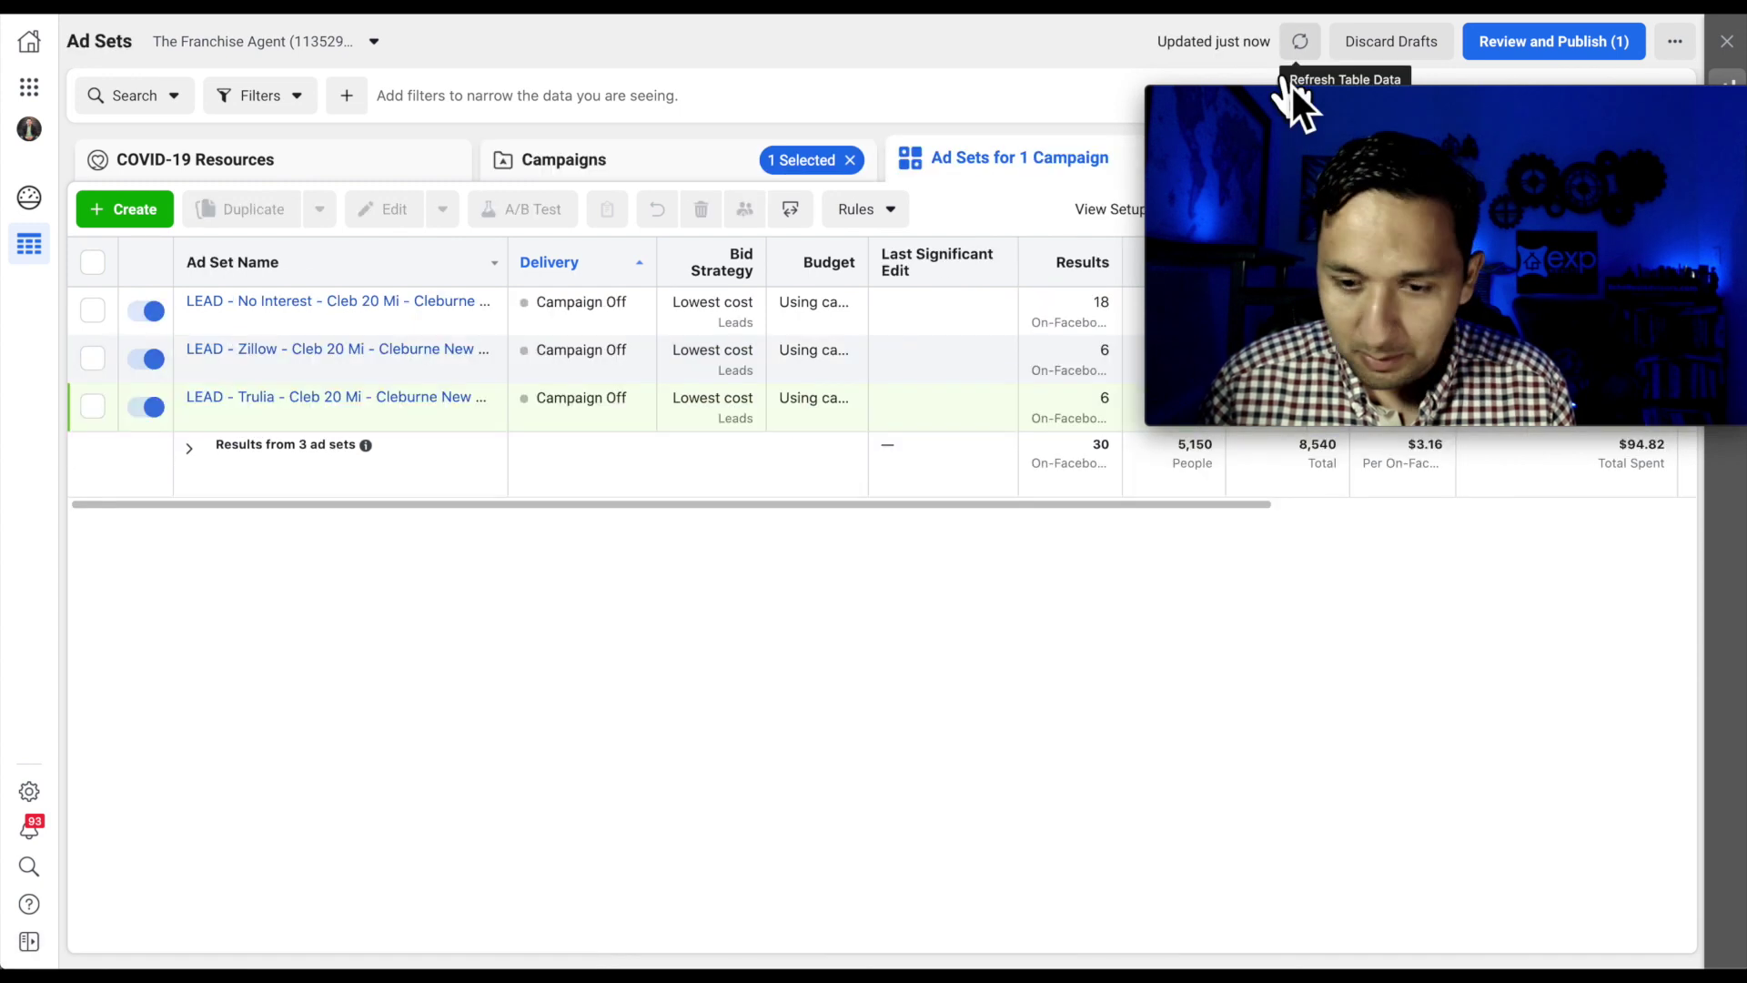
pyautogui.moveTo(1325, 123); pyautogui.dragTo(1311, 580)
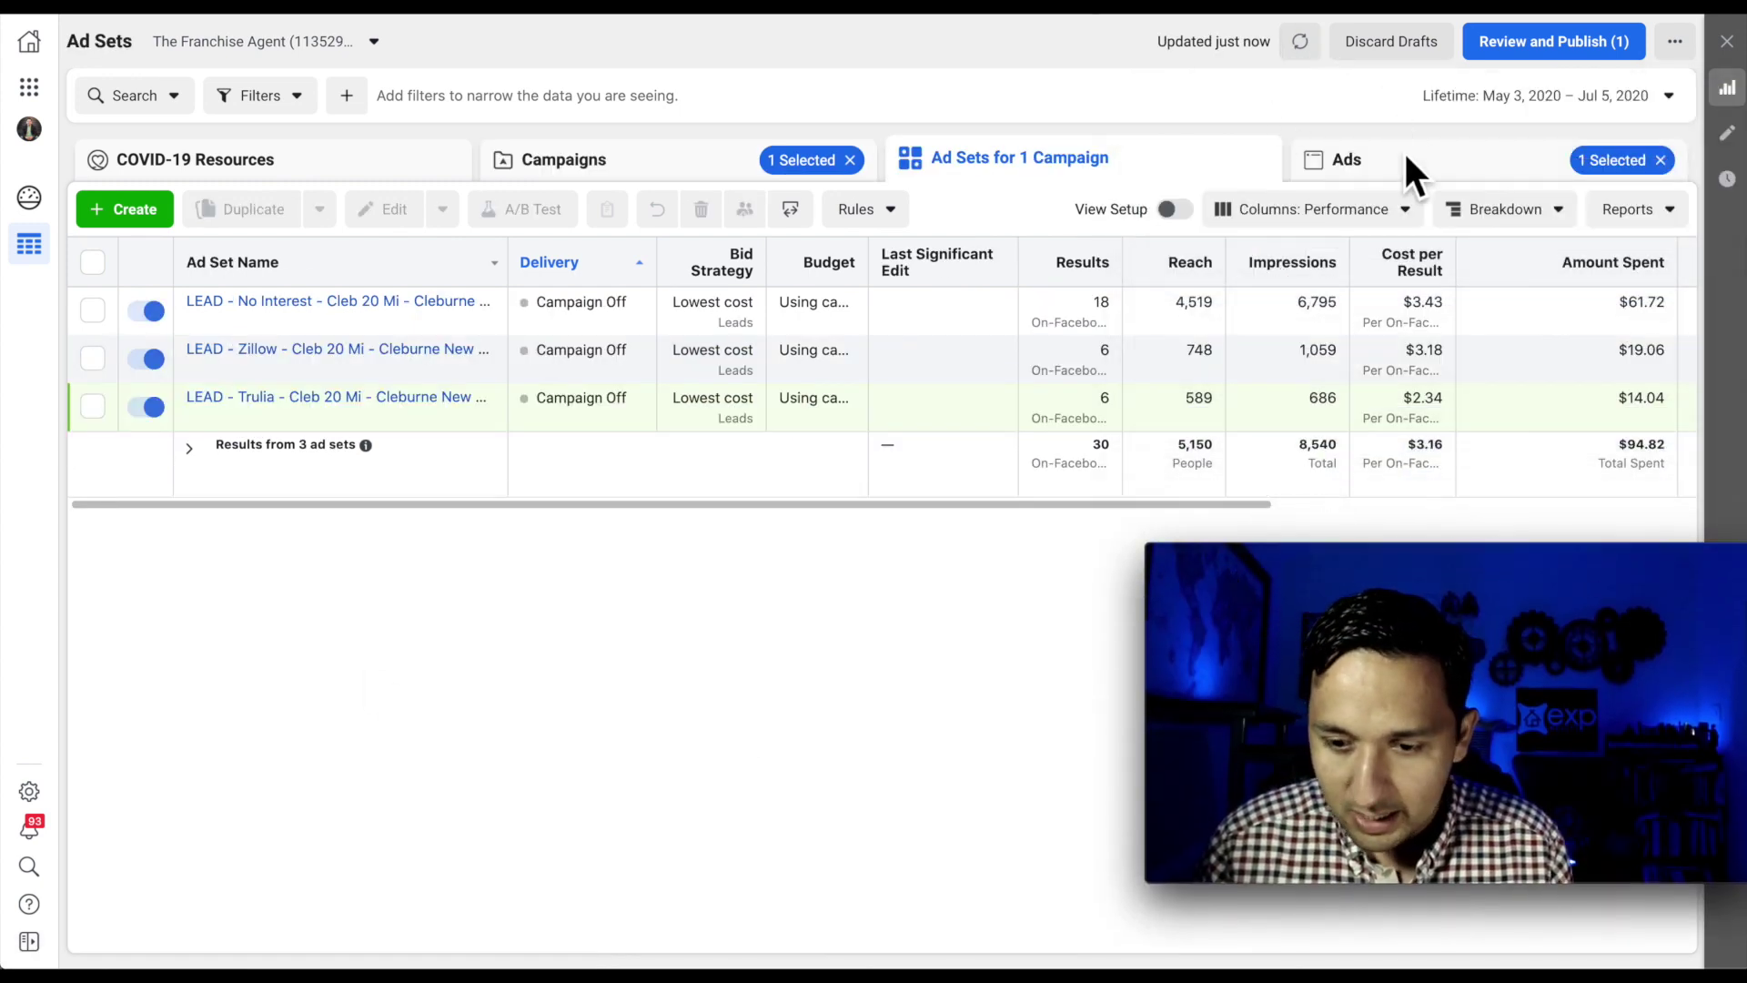
pyautogui.click(1350, 171)
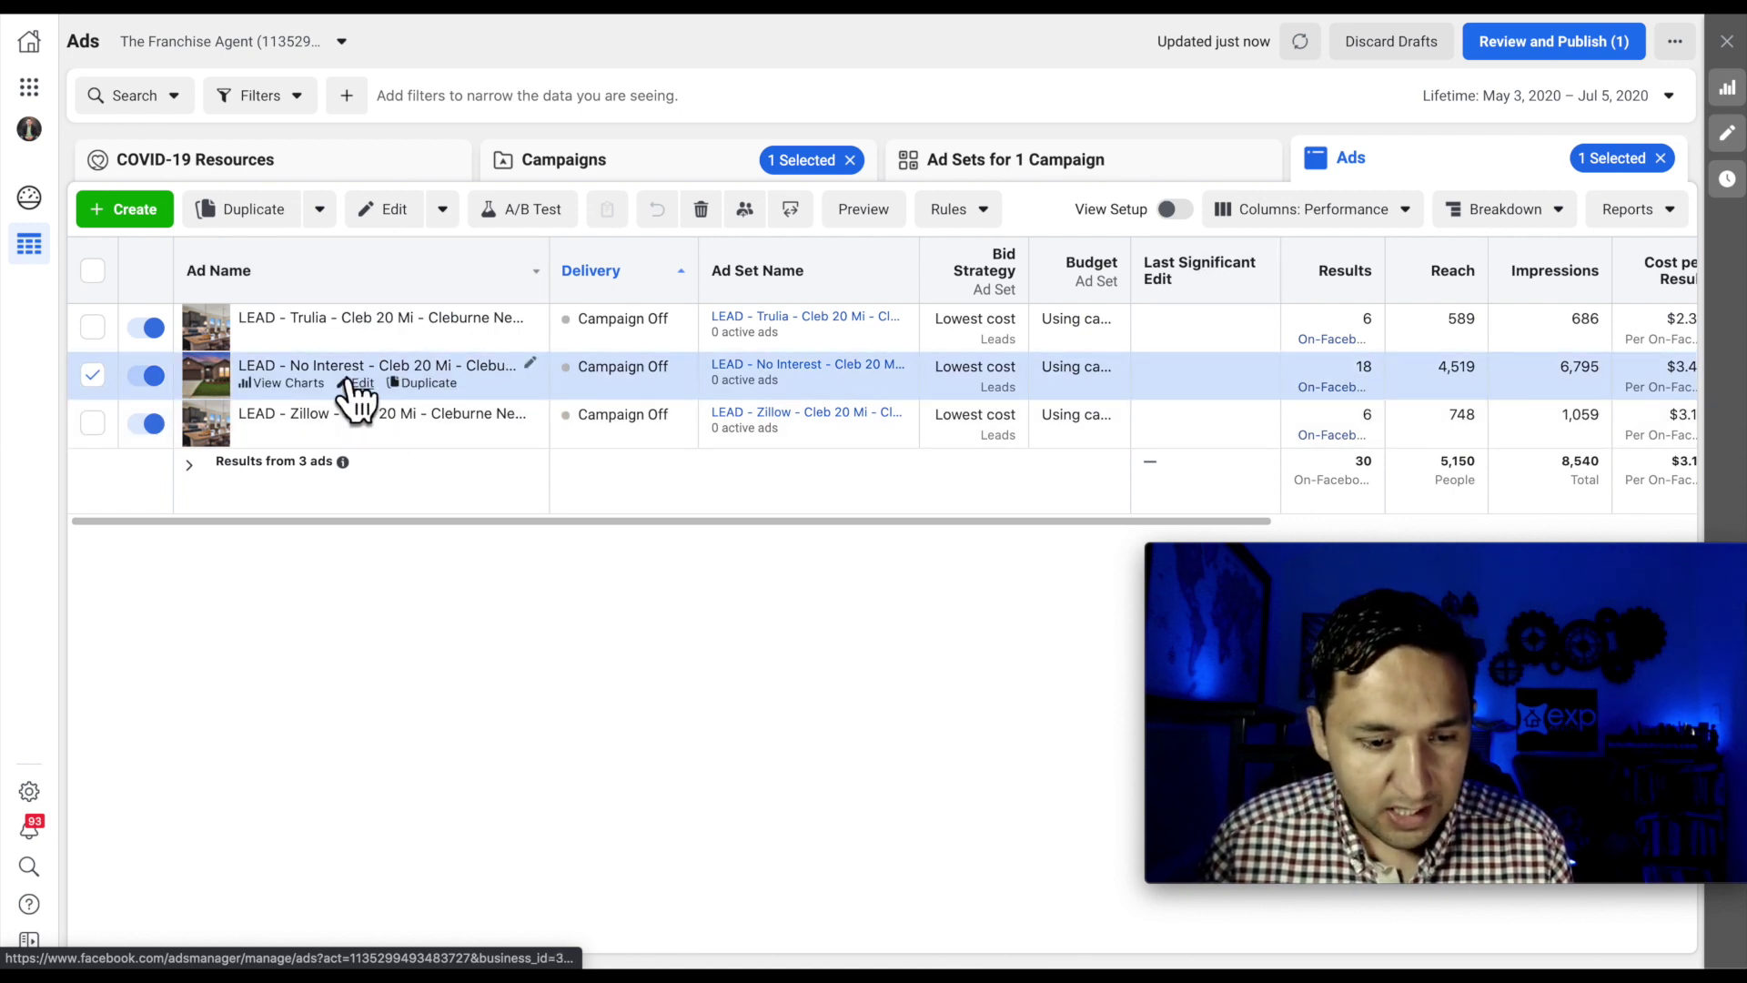
# Step: Open the No Interest ad and choose its Facebook News Feed preview to view the live post
pyautogui.click(358, 384)
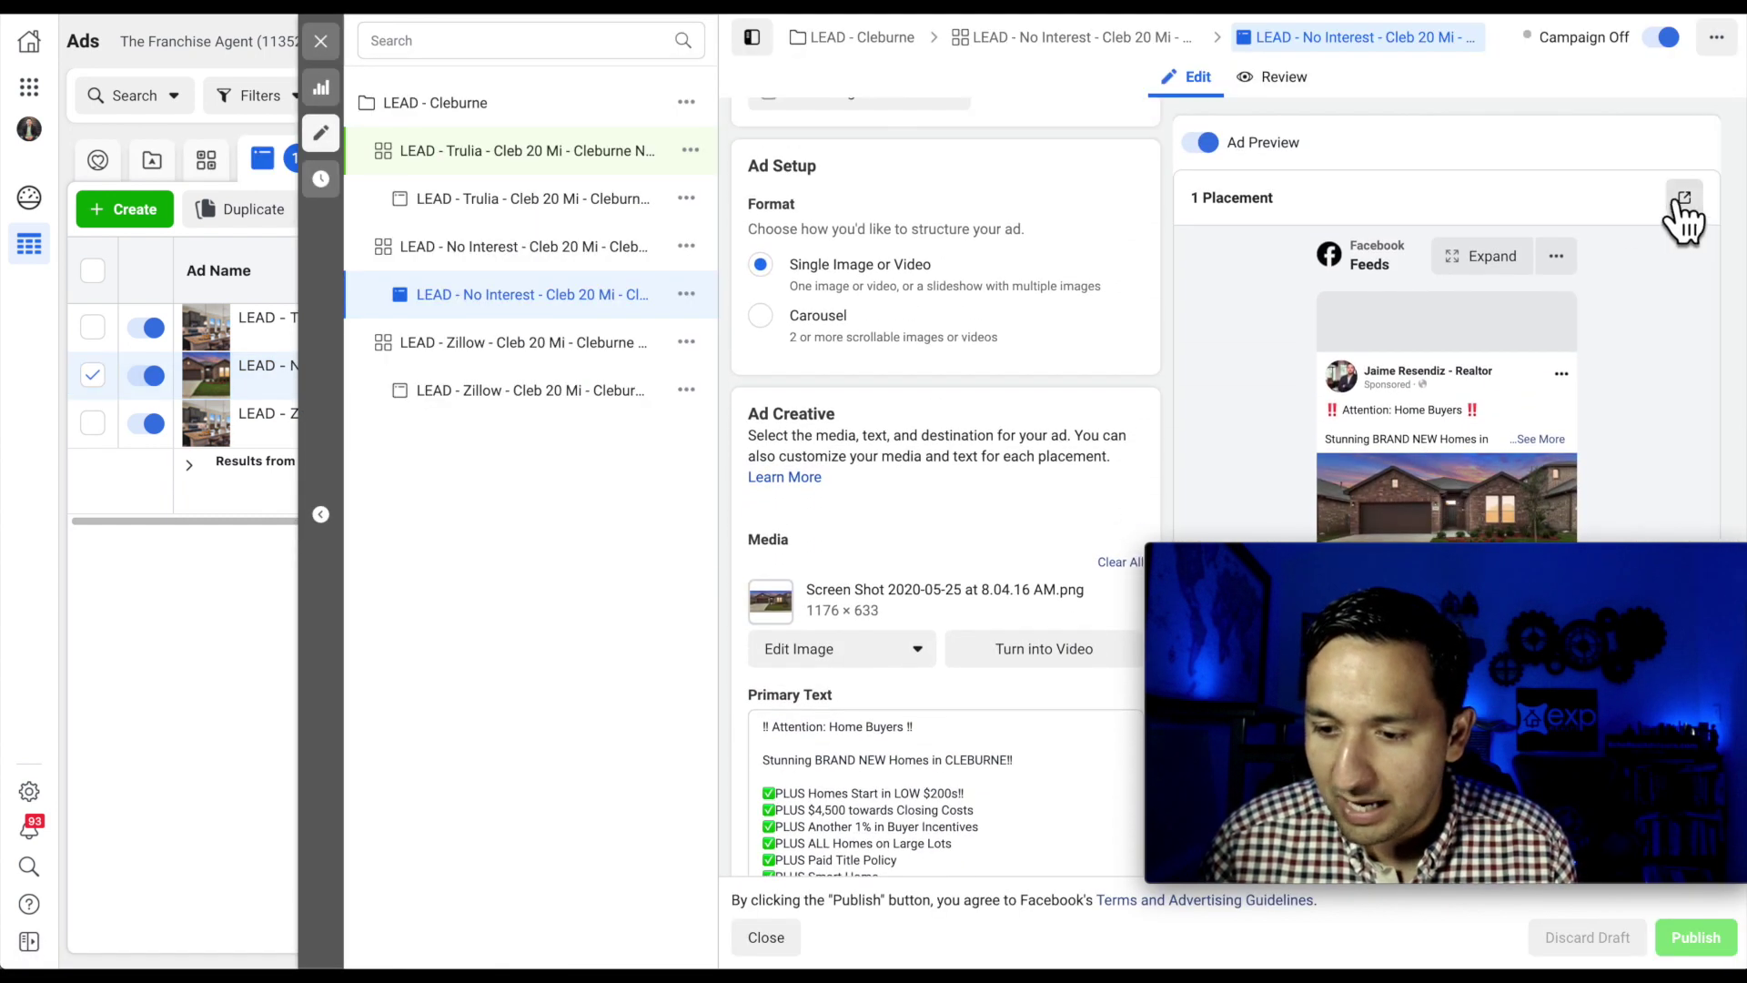
pyautogui.click(1684, 201)
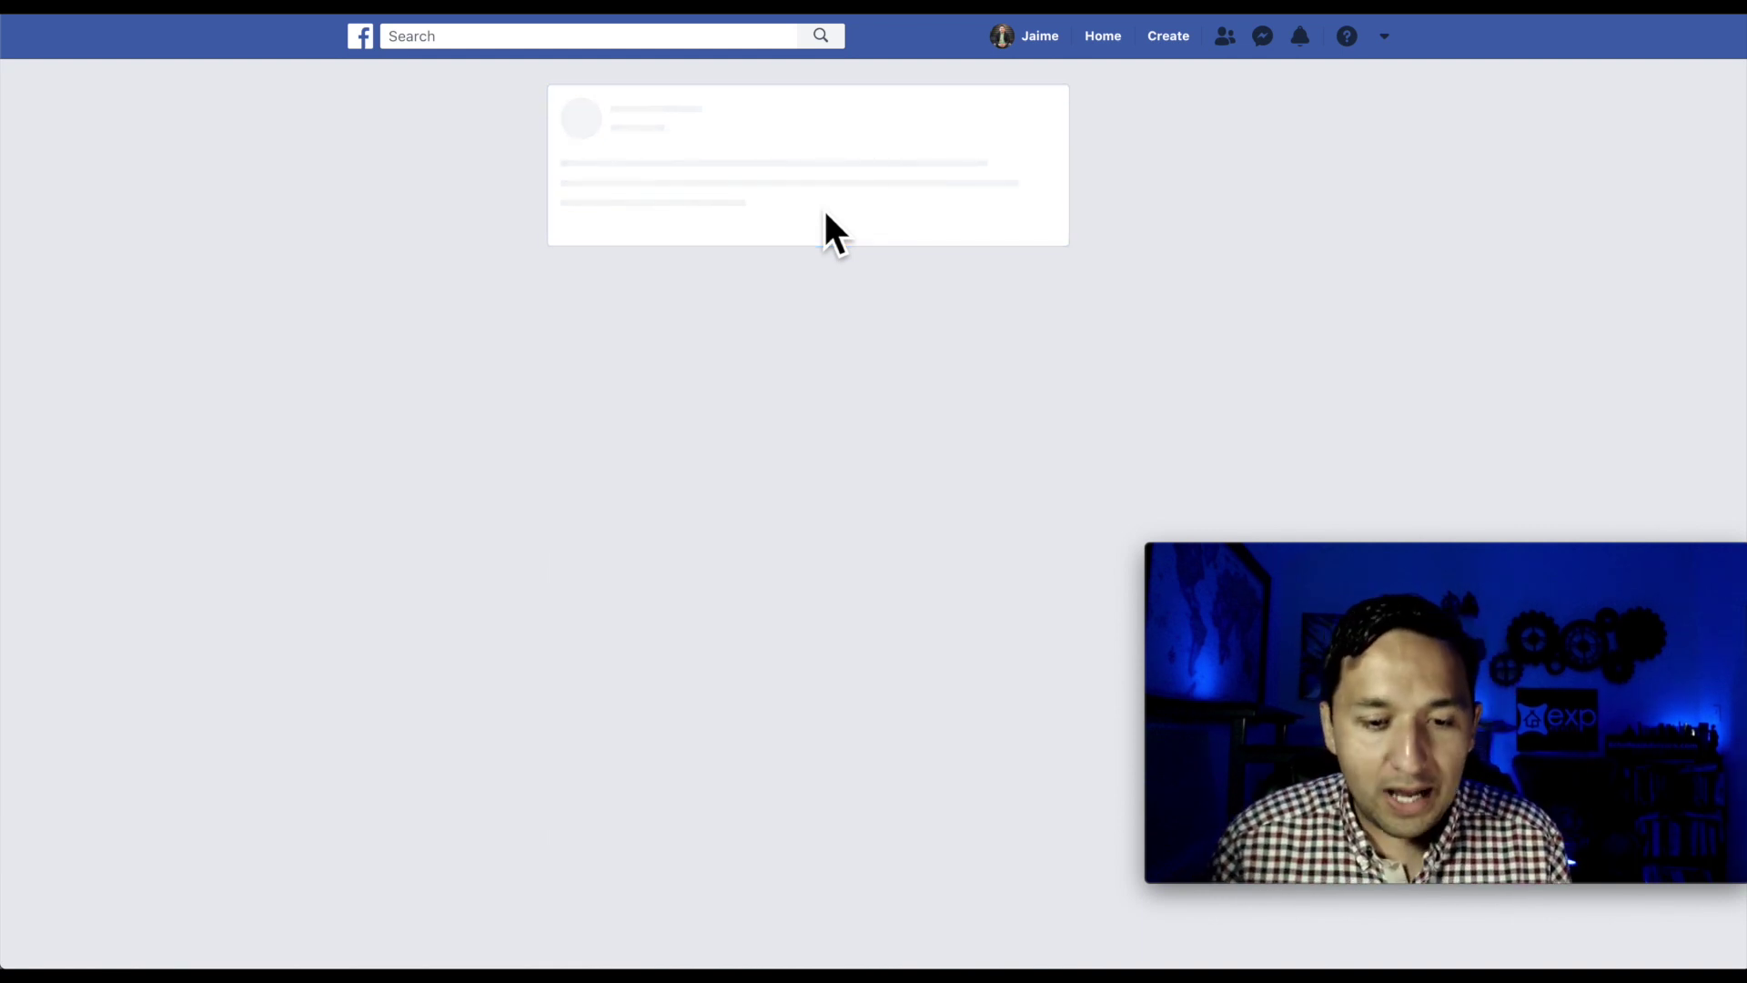
# Step: Check the list of people who liked the Cleburne ad post, then close it
pyautogui.scroll(-4, 914, 342)
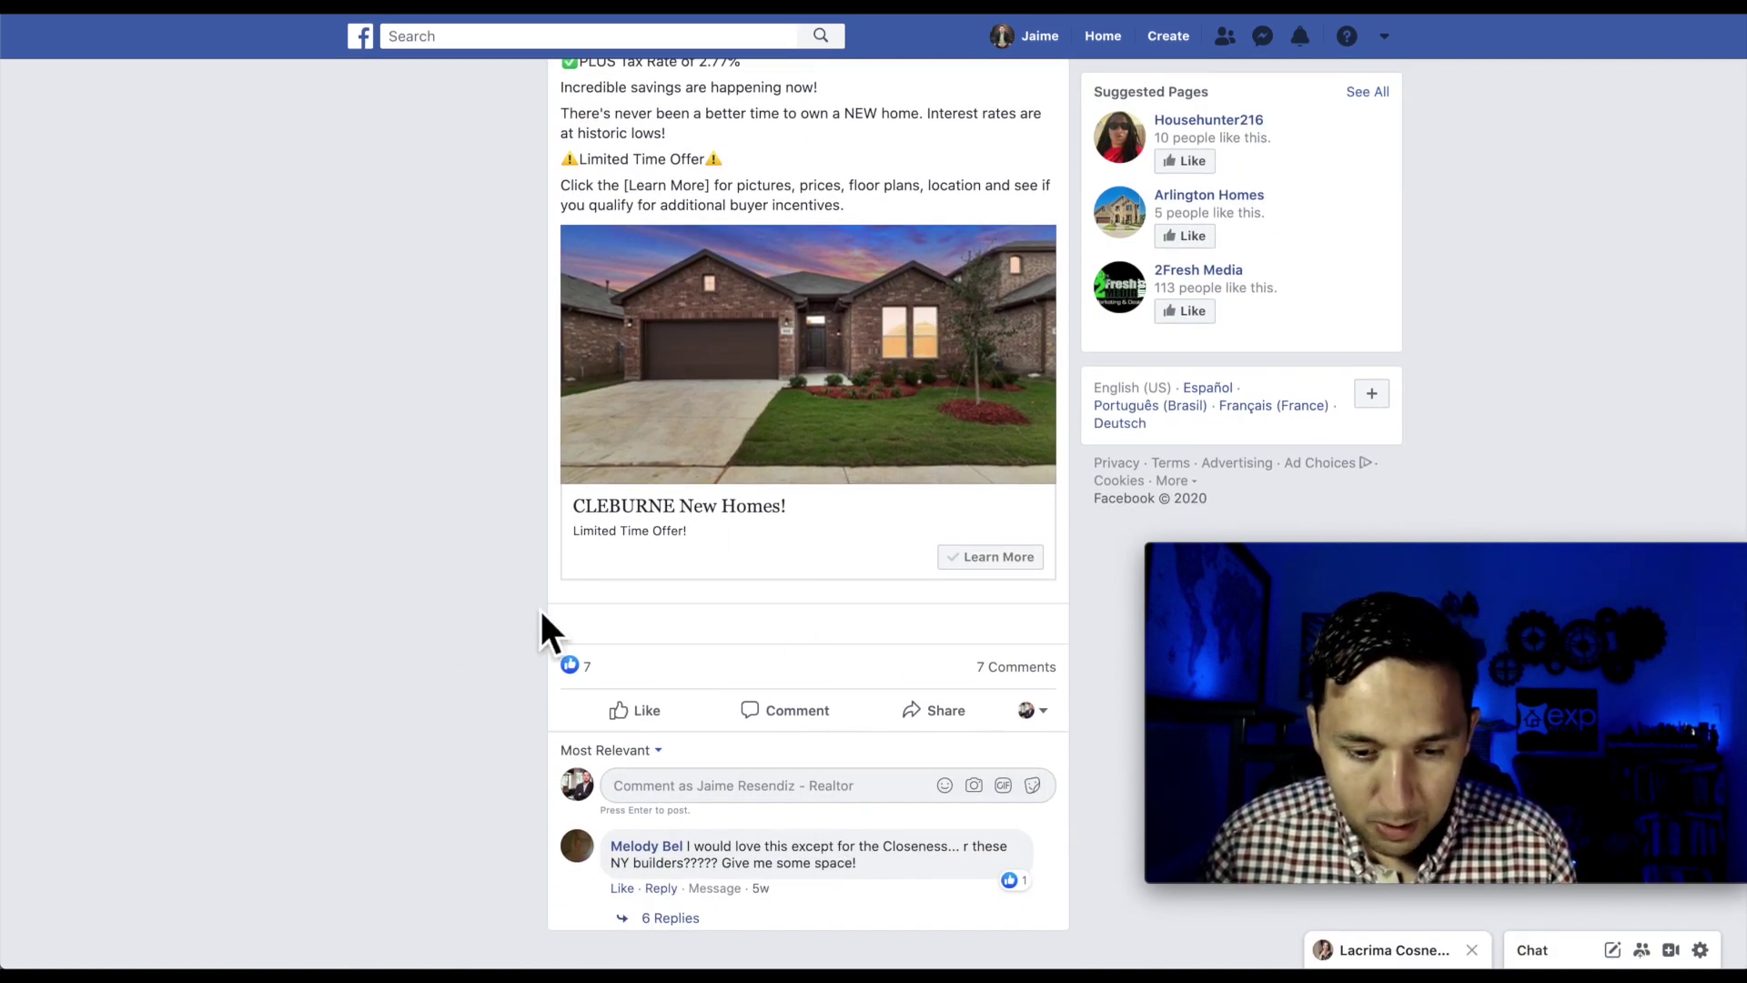
pyautogui.scroll(4, 540, 612)
pyautogui.scroll(-4, 541, 612)
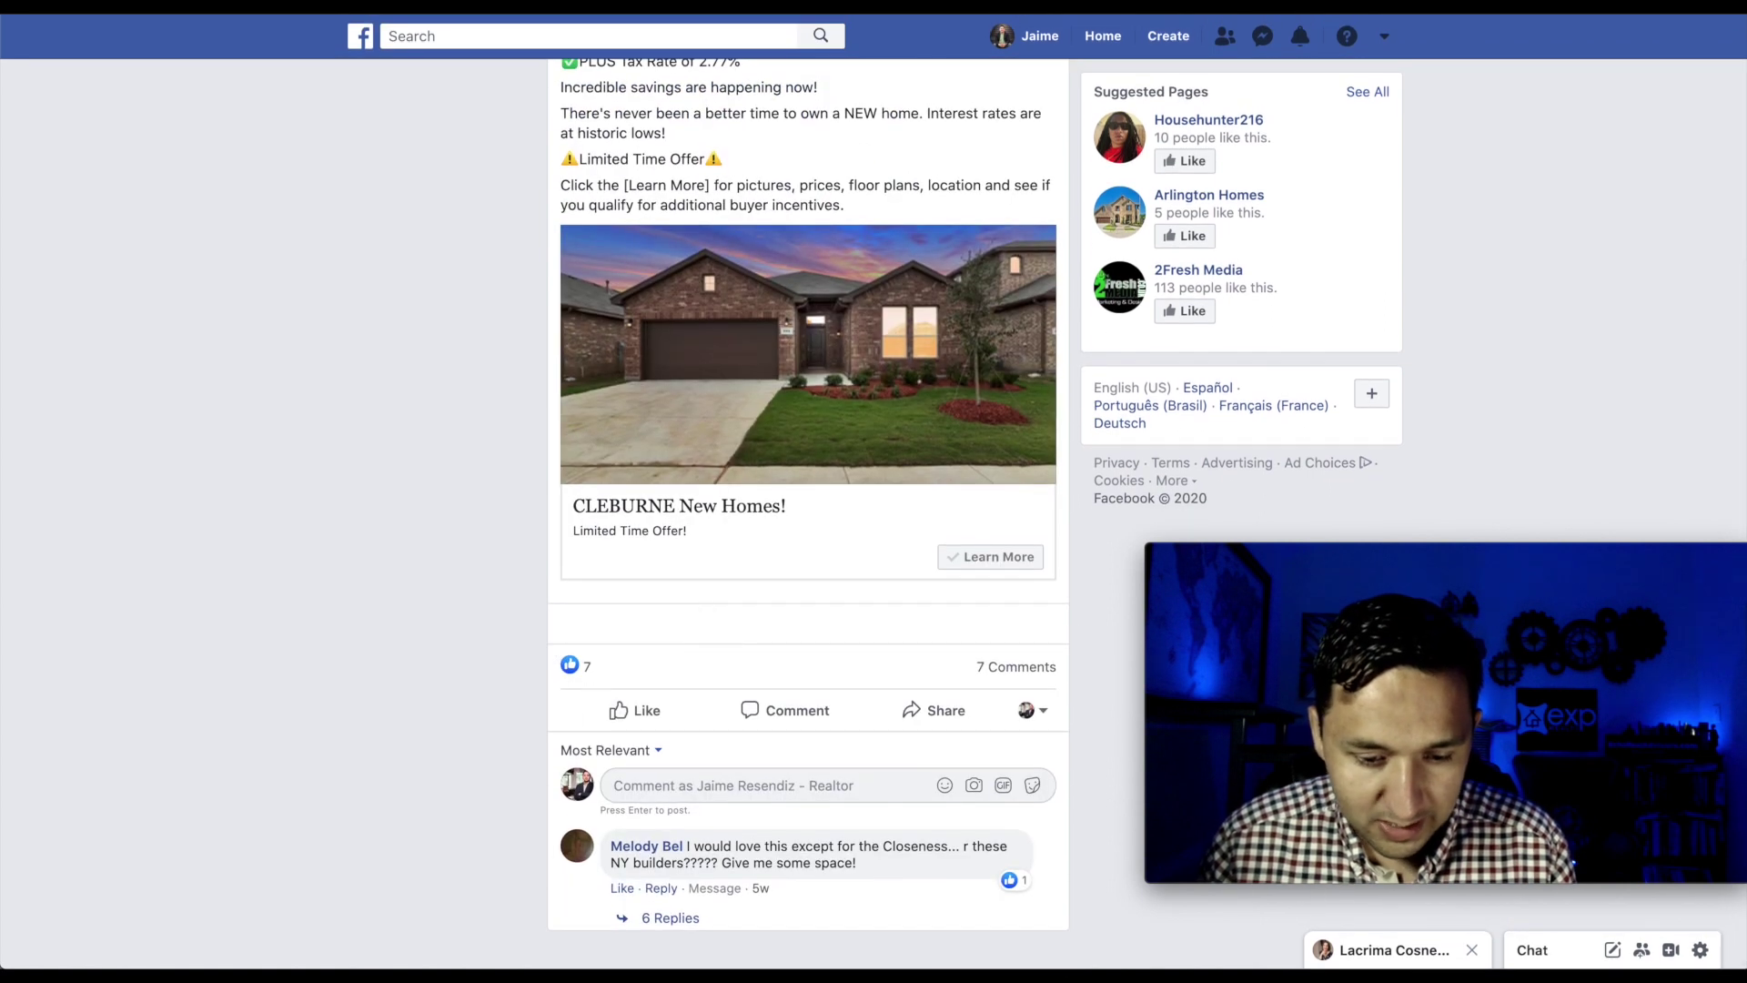
pyautogui.click(592, 667)
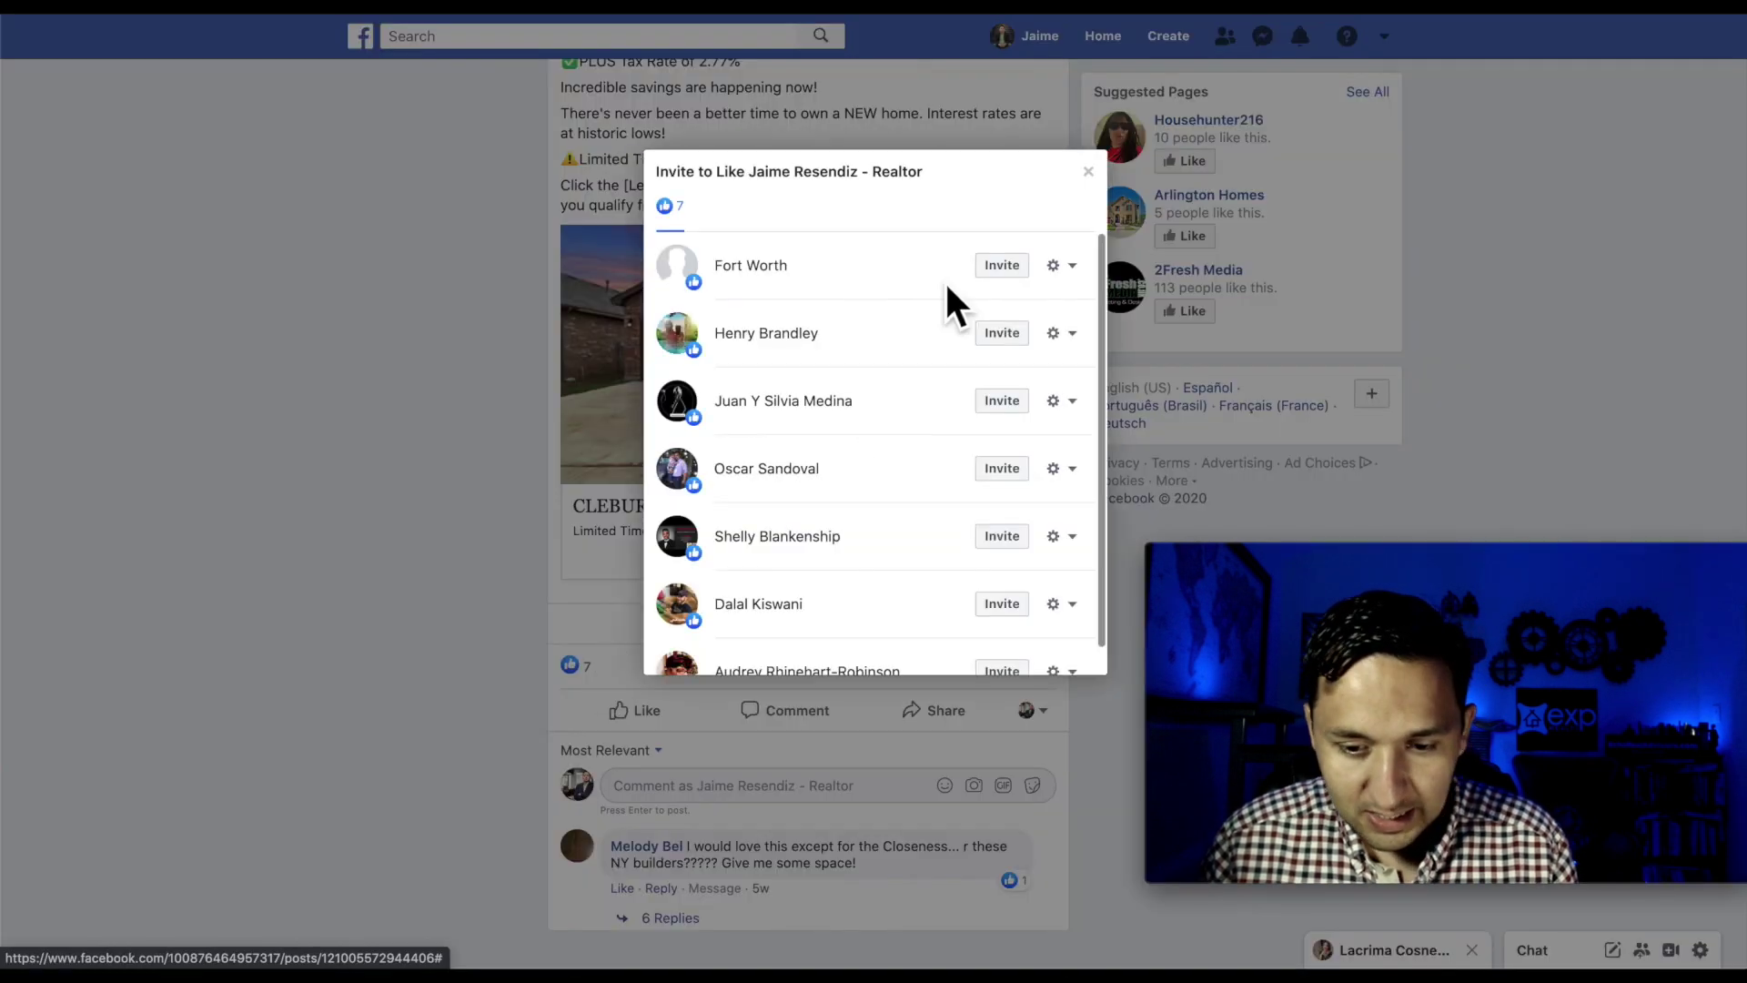
pyautogui.click(1086, 173)
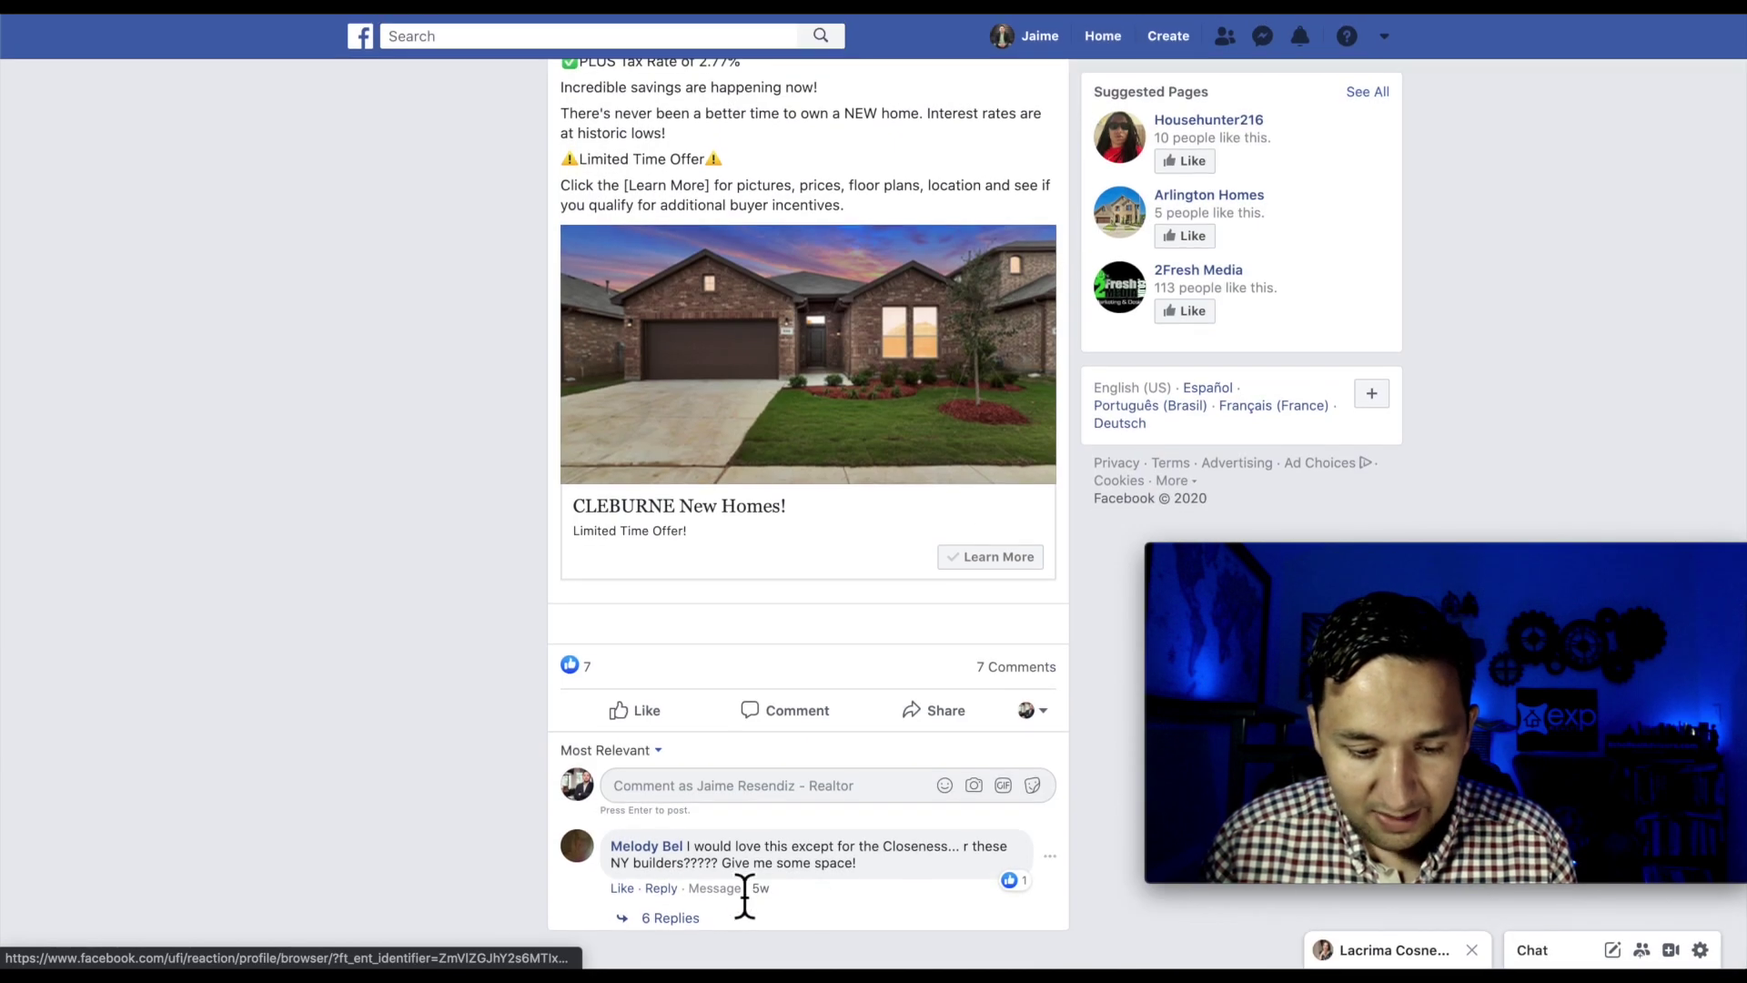
# Step: Expand the six replies under the post's top comment and scroll through them
pyautogui.click(670, 917)
pyautogui.scroll(-2, 542, 723)
pyautogui.scroll(-3, 509, 701)
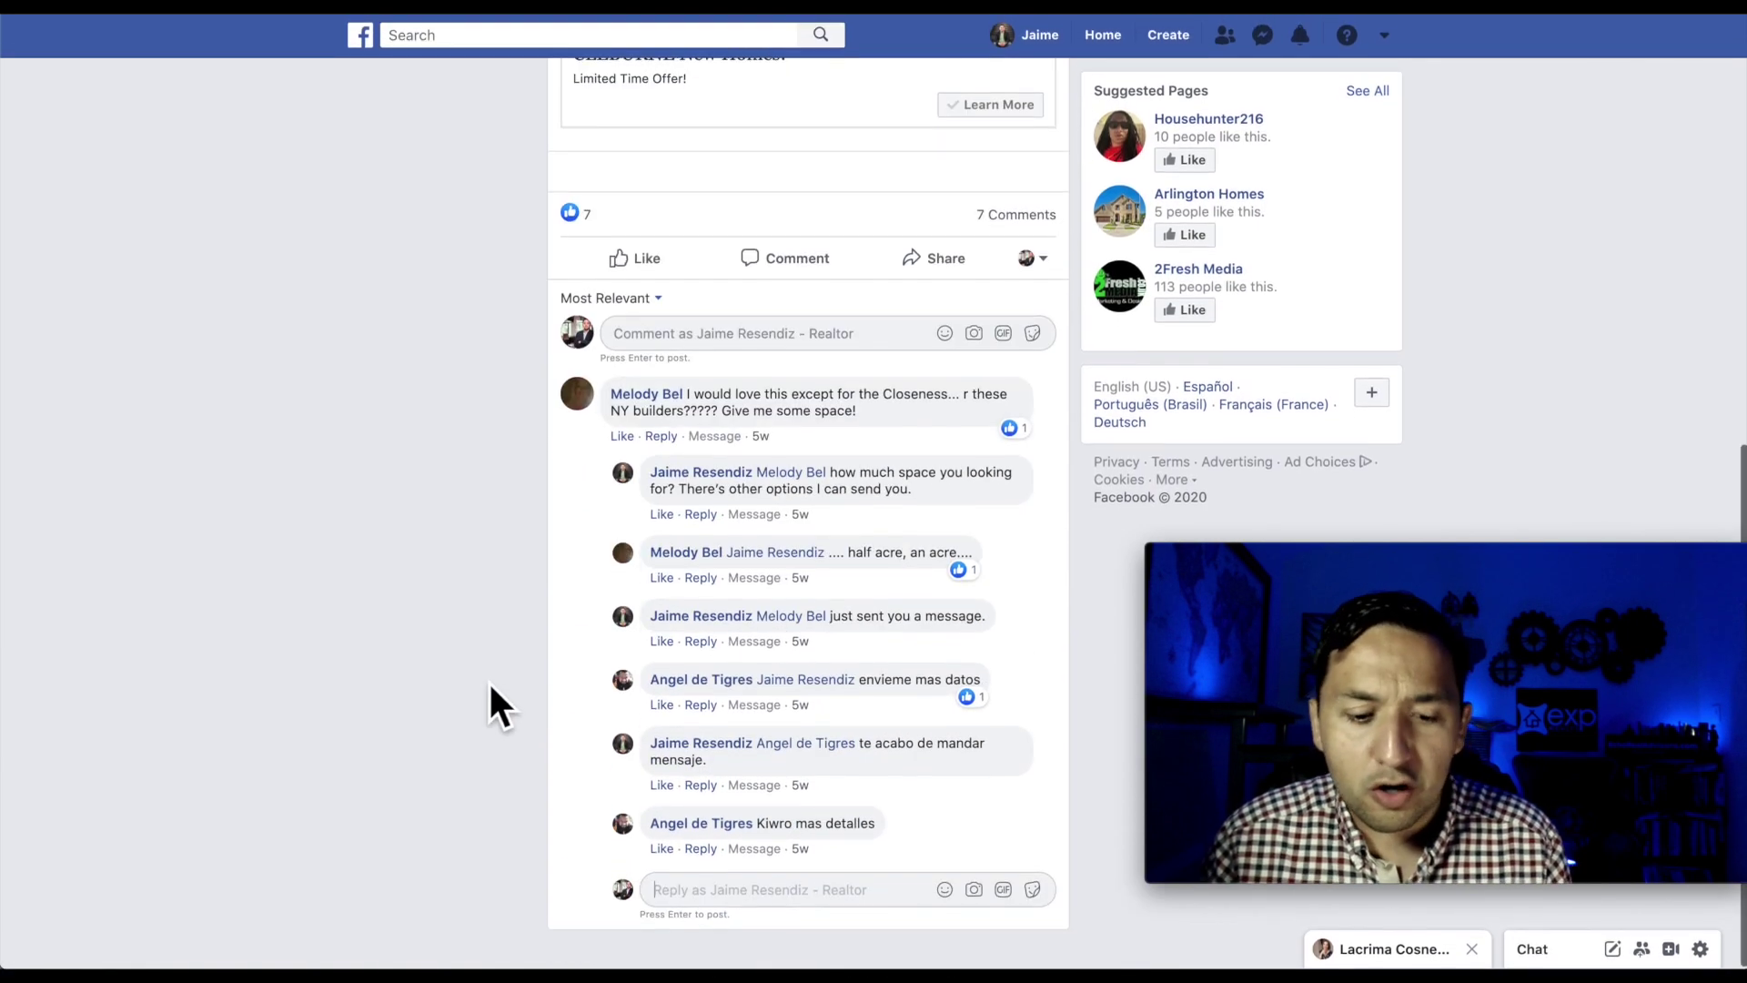
pyautogui.scroll(4, 489, 697)
pyautogui.scroll(4, 492, 696)
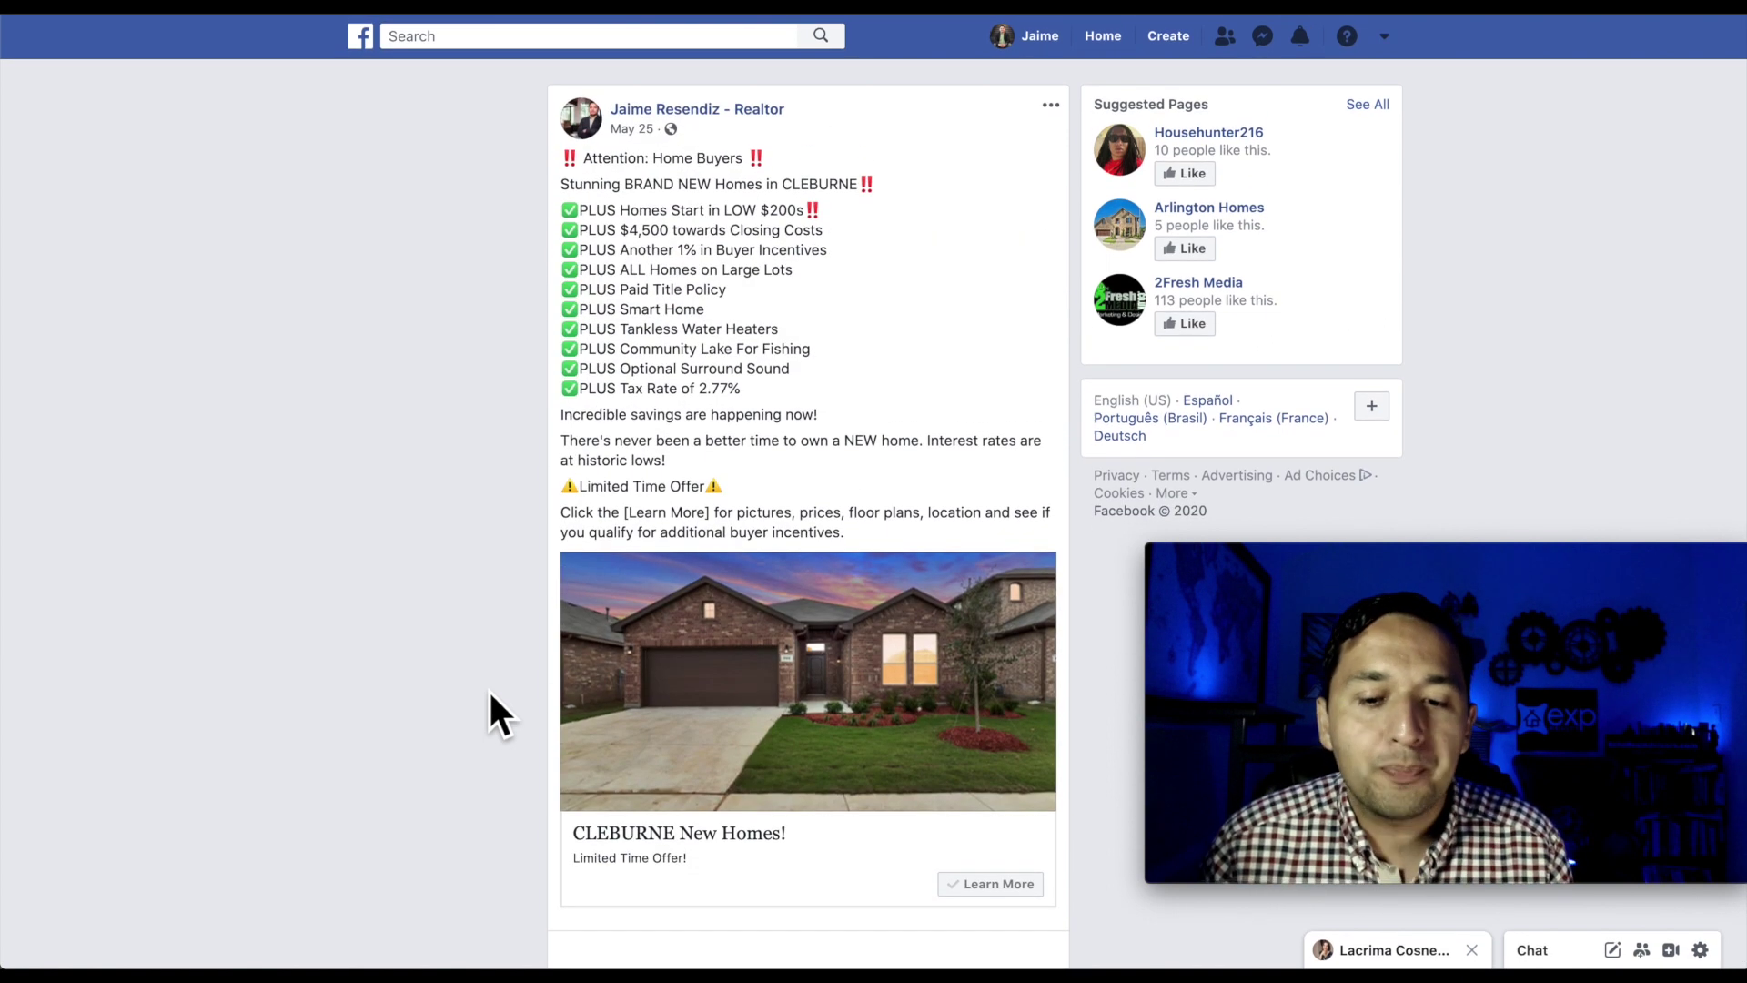